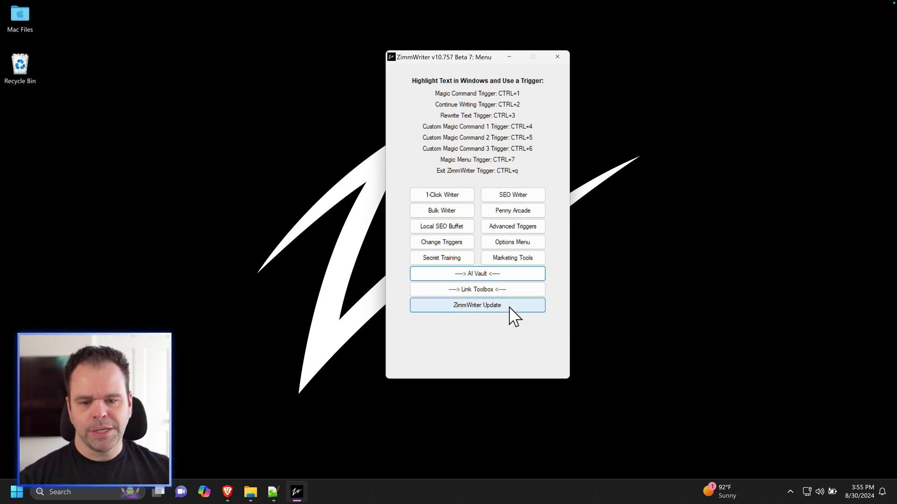
Open the Bulk Niche Generator and fill it with ten 'home decor ideas' lines.
left_click(482, 279)
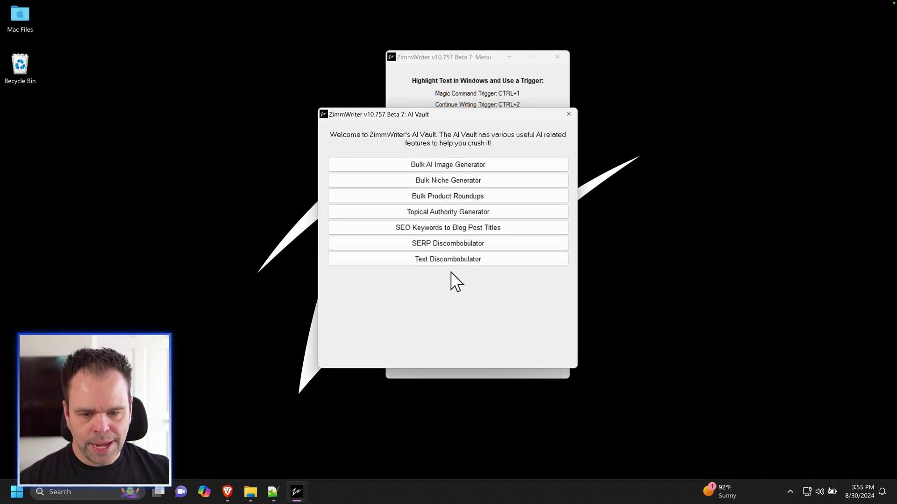
left_click(453, 182)
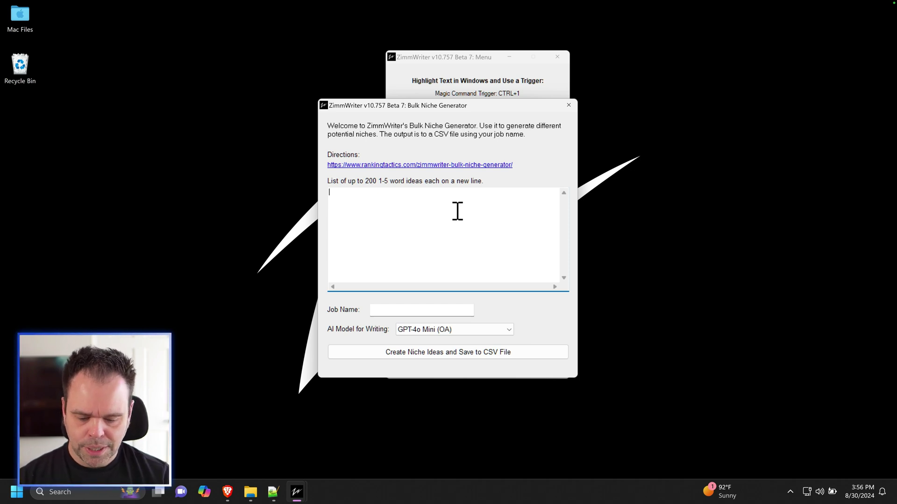
type("me decor ideas")
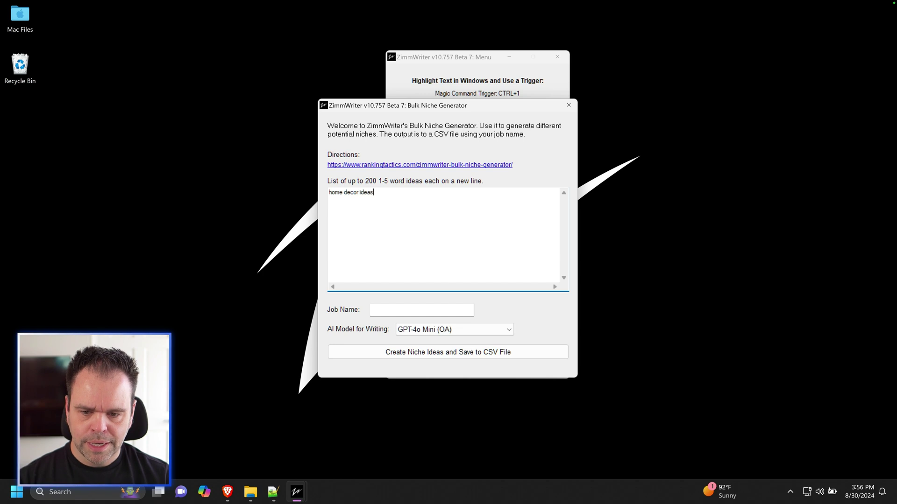
key("ctrl+a")
key("ctrl+c")
left_click(457, 210)
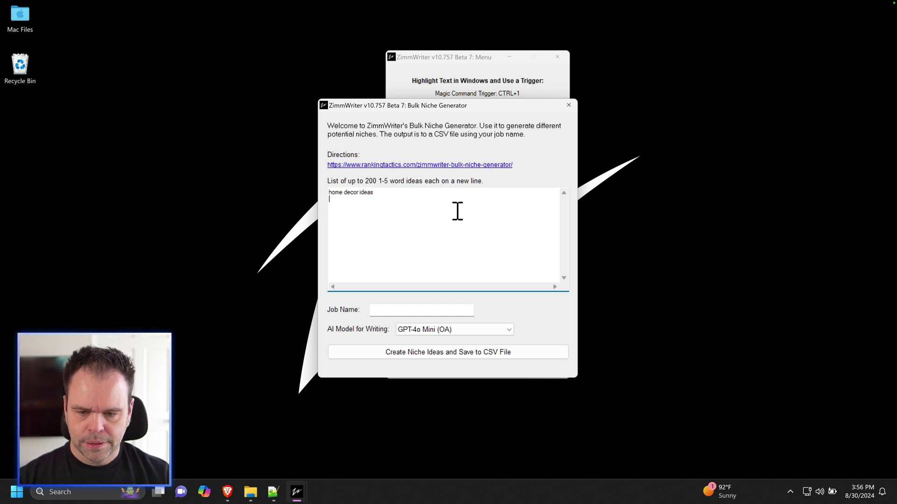
key("ctrl+v")
key("ctrl+v")
key("ctrl+v")
key("ctrl+v")
key("ctrl+v")
key("ctrl+v")
key("ctrl+v")
key("ctrl+v")
key("ctrl+v")
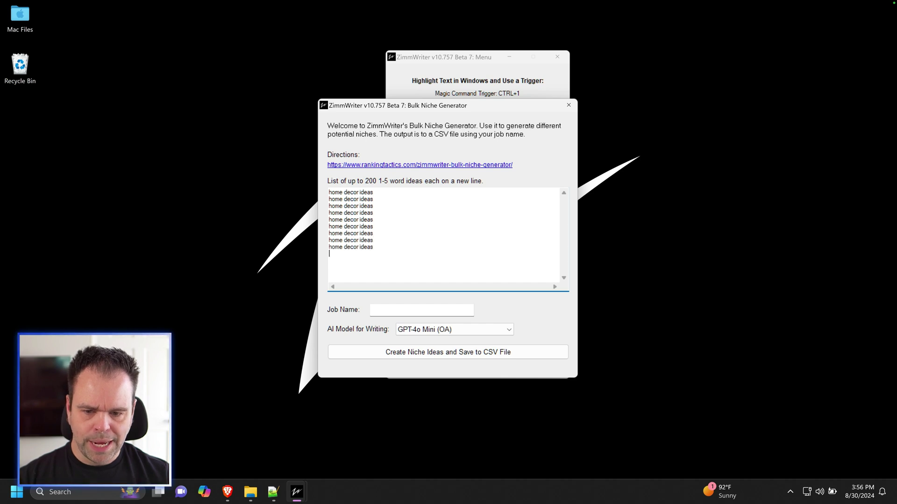
key("BackSpace")
key("ctrl+v")
key("ctrl+z")
Name the job home_decor_domains, choose GPT-4o (OA), and start creating niche ideas.
left_click(460, 310)
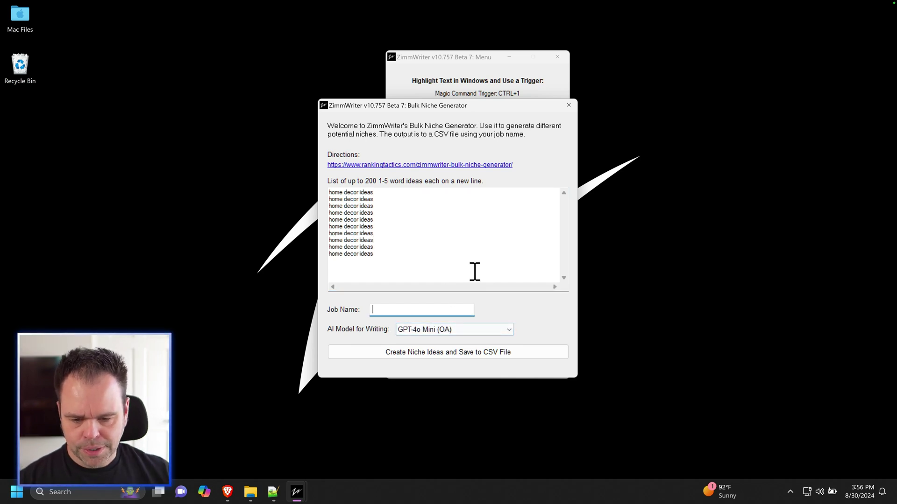
type("home")
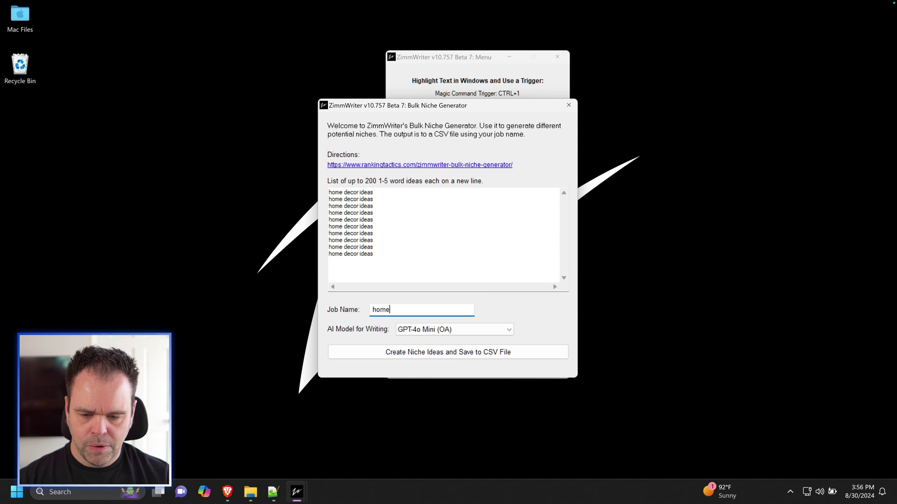
type("_decor_domains")
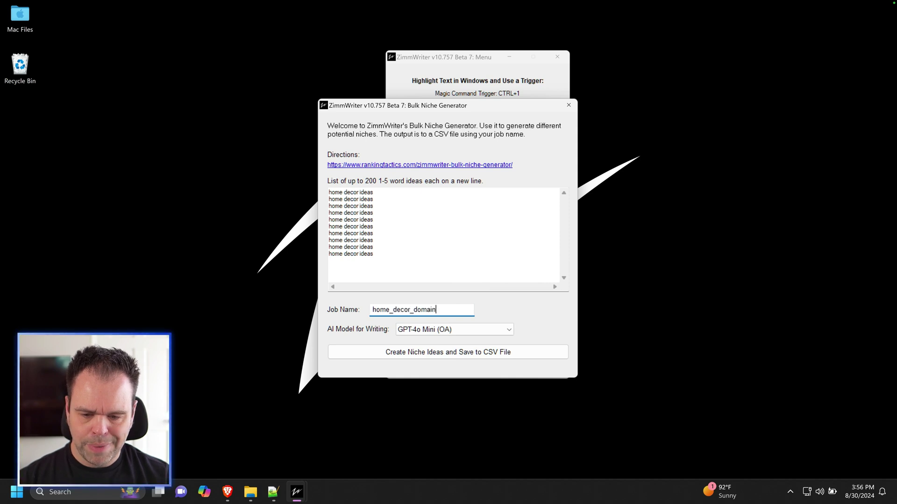
left_click(490, 329)
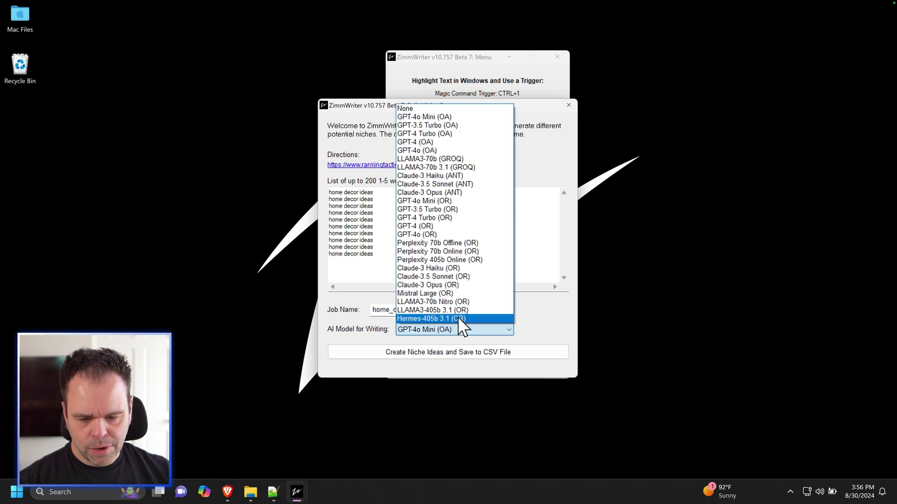
left_click(448, 151)
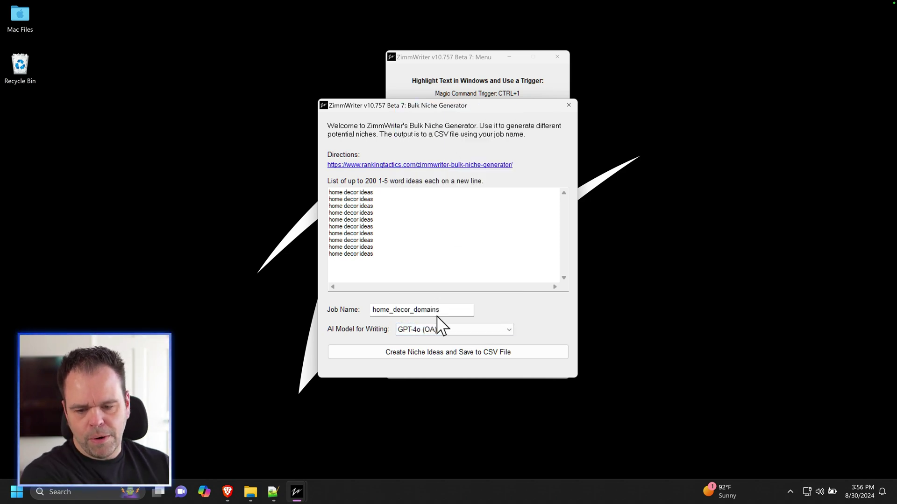
left_click(450, 354)
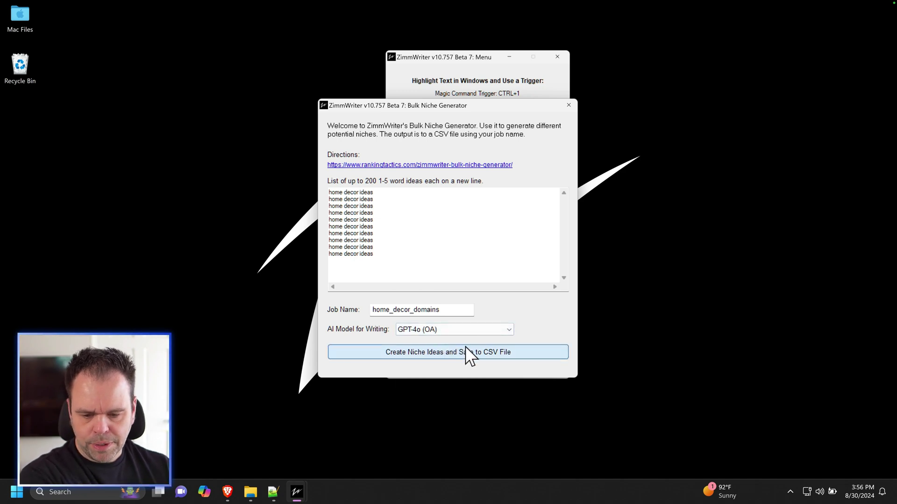
Show Spamzilla's Expired Domains page in Brave, widening the window to the screen's right edge.
left_click(227, 492)
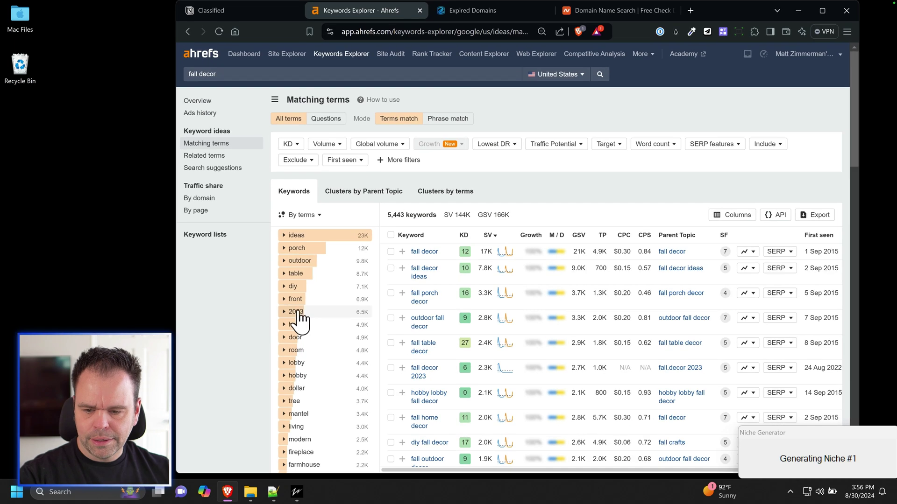
left_click(481, 13)
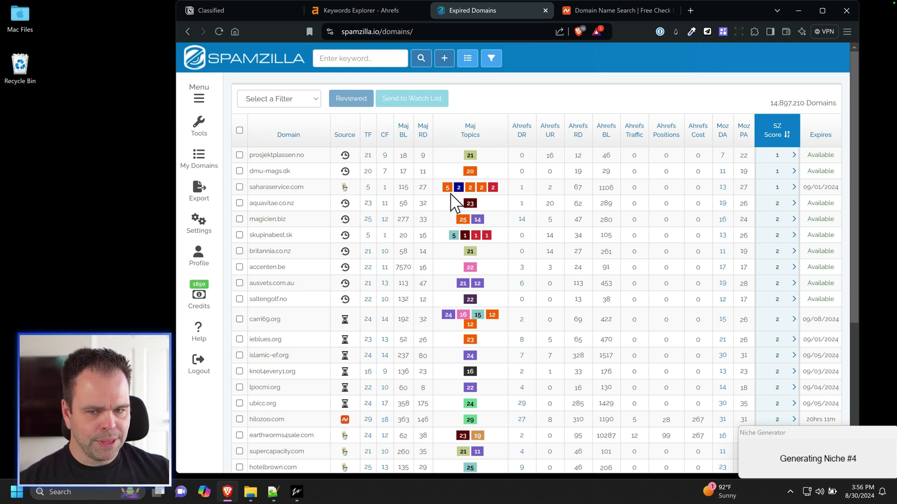
left_click_drag(859, 14, 896, 14)
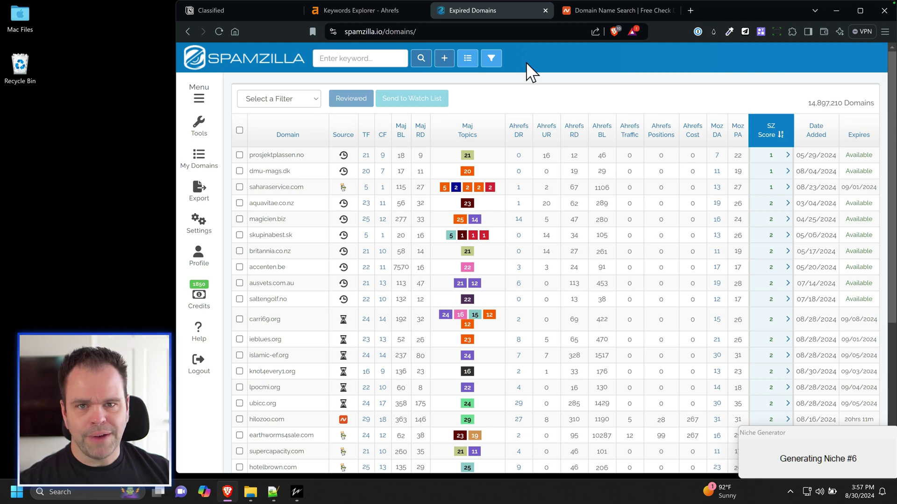
Load the saved Default filter and untick .net, .biz, .org and .info to keep only .com.
left_click(492, 68)
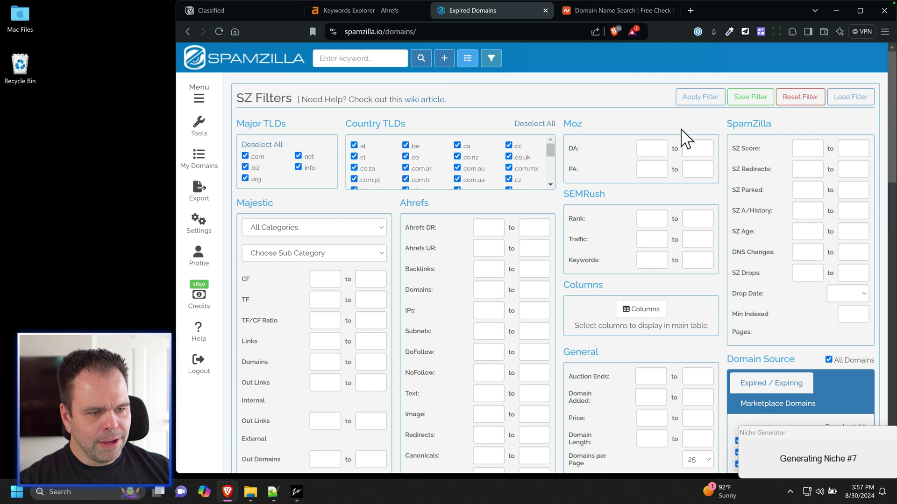
left_click(855, 97)
left_click(415, 136)
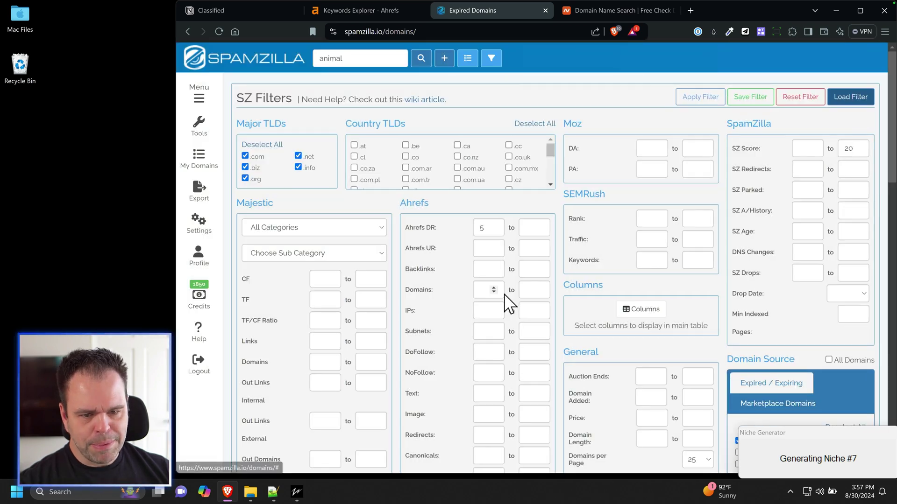
left_click(255, 179)
left_click(255, 167)
left_click(298, 155)
left_click(299, 167)
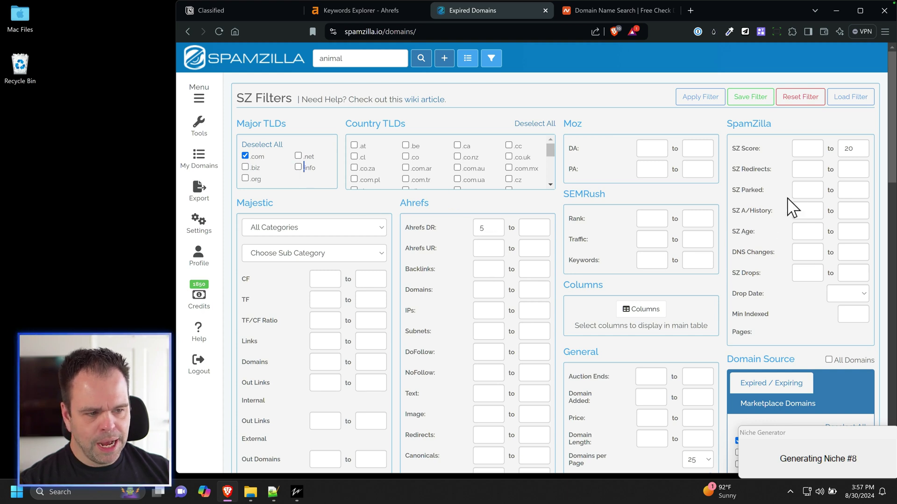
Set the SZ Score maximum to 20 and dismiss ZimmWriter's success message.
double_click(849, 148)
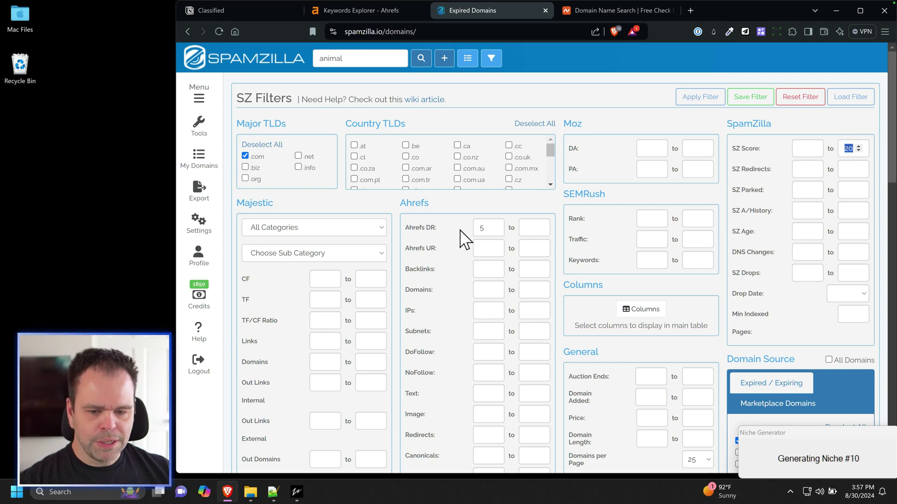
scroll(491, 279, "down", 3)
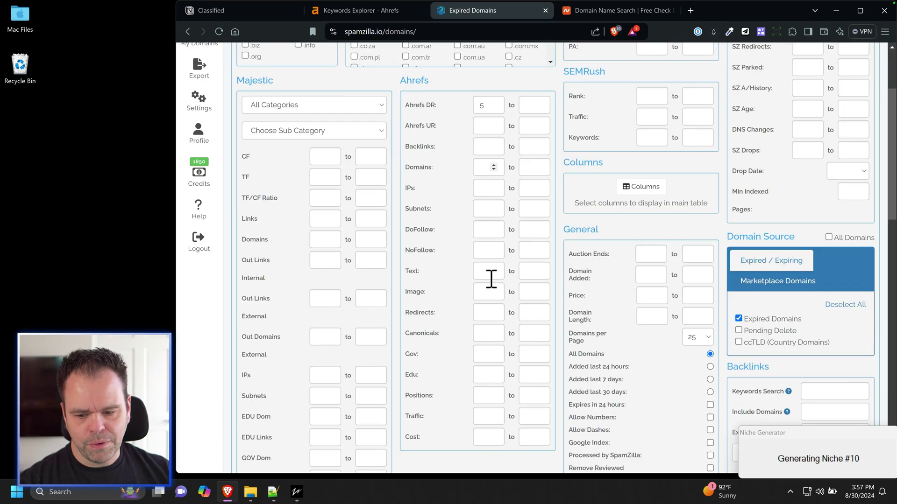
scroll(491, 279, "down", 3)
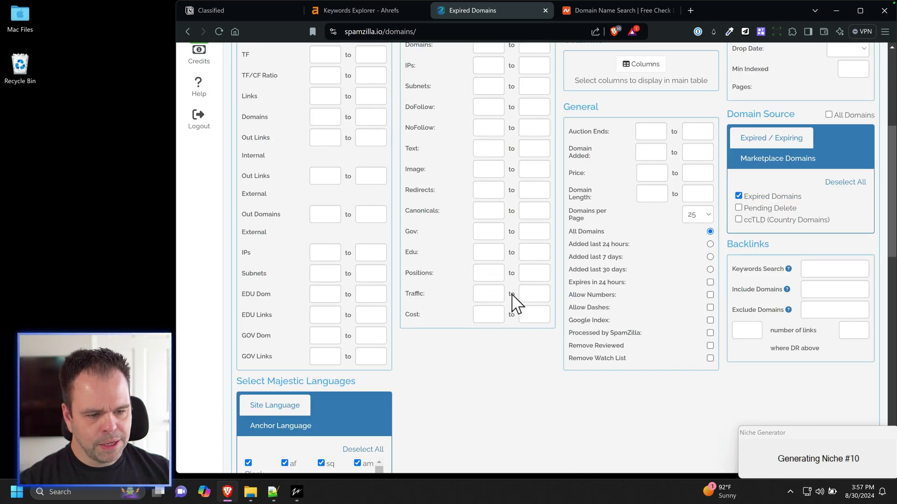
scroll(516, 303, "up", 5)
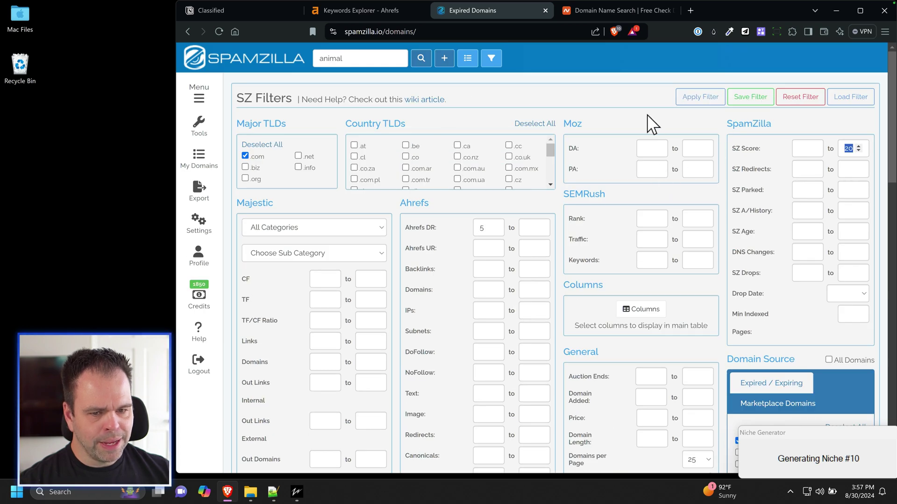
left_click(523, 289)
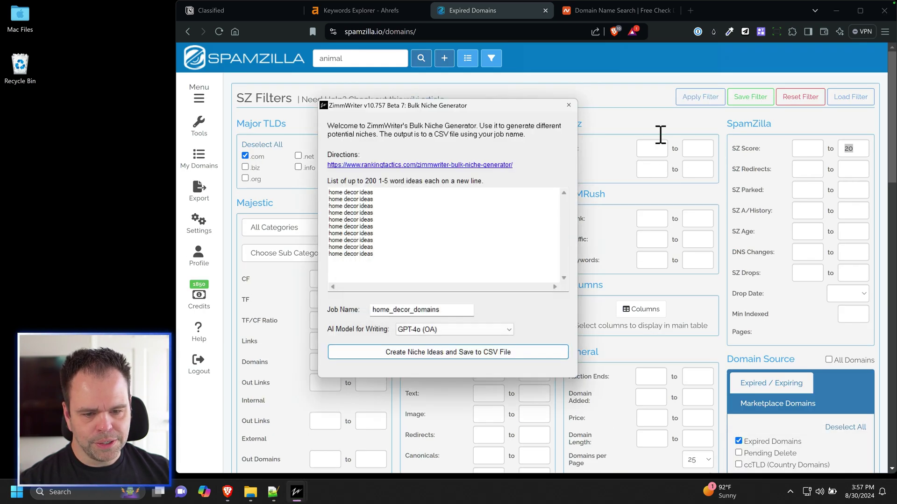
left_click(595, 82)
Apply the filter and search expired domains for 'decor' instead of 'animal'.
left_click(699, 97)
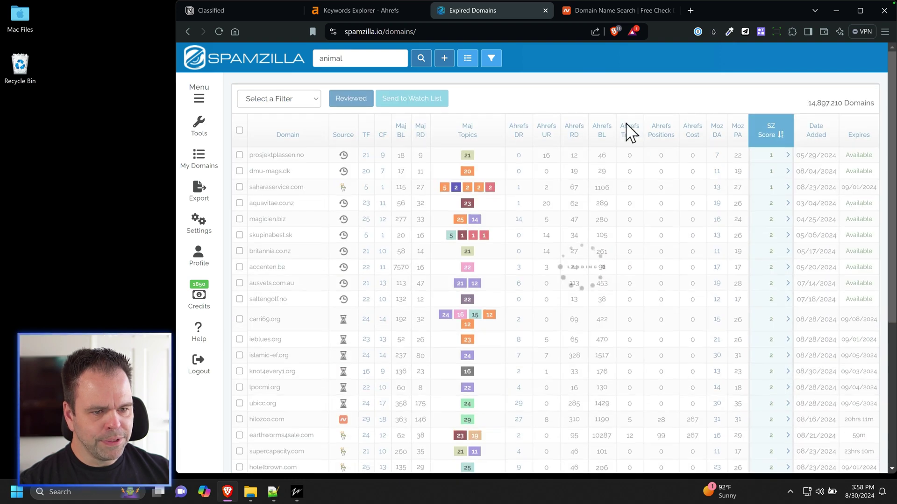
left_click_drag(370, 58, 321, 60)
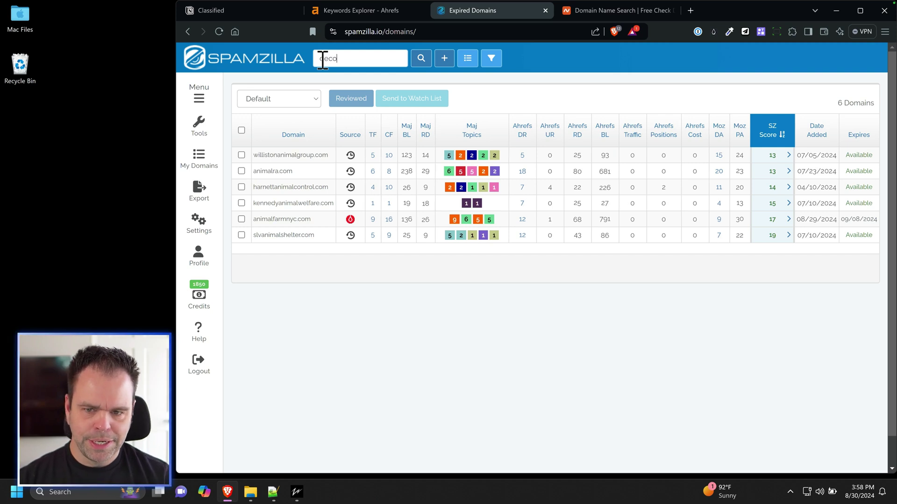
type("decor")
key("Return")
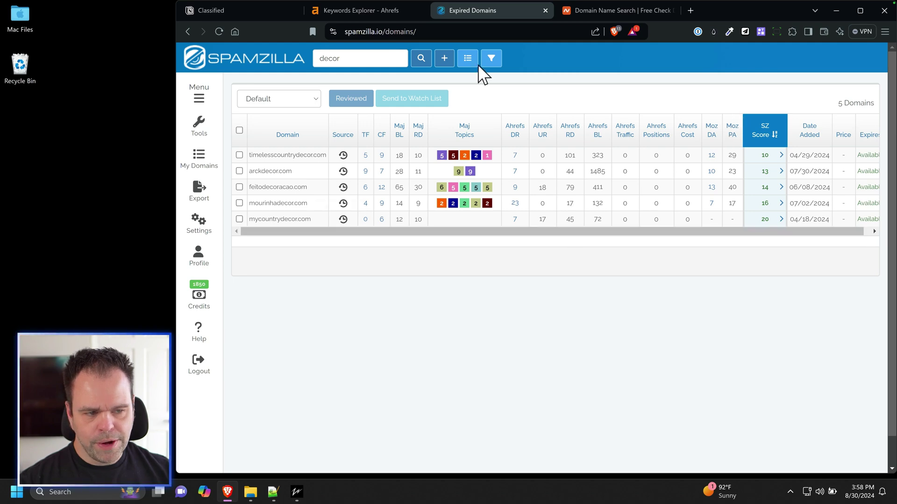
Reapply the filter to the decor results and scroll through the 39 domains.
left_click(491, 60)
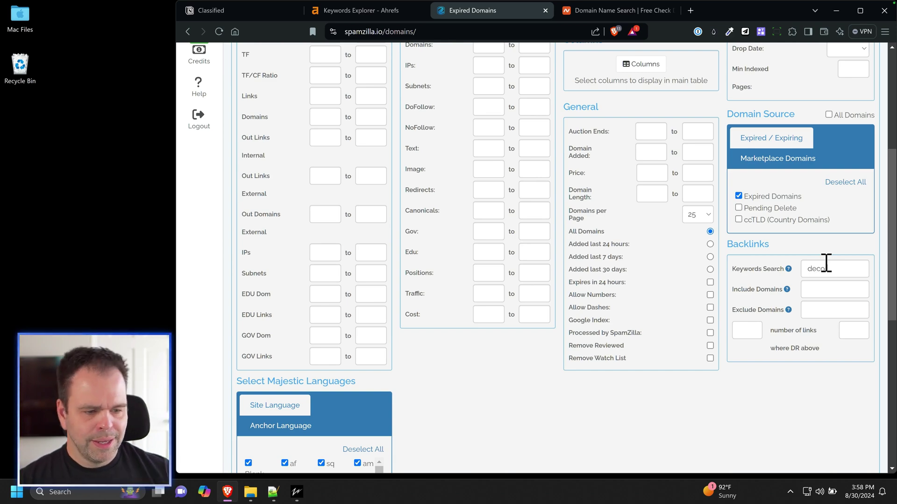
scroll(821, 267, "up", 5)
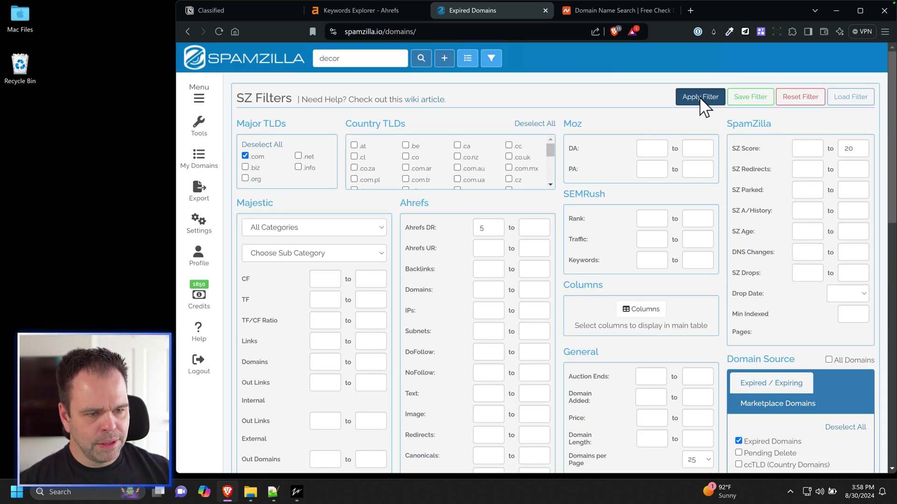
left_click(699, 96)
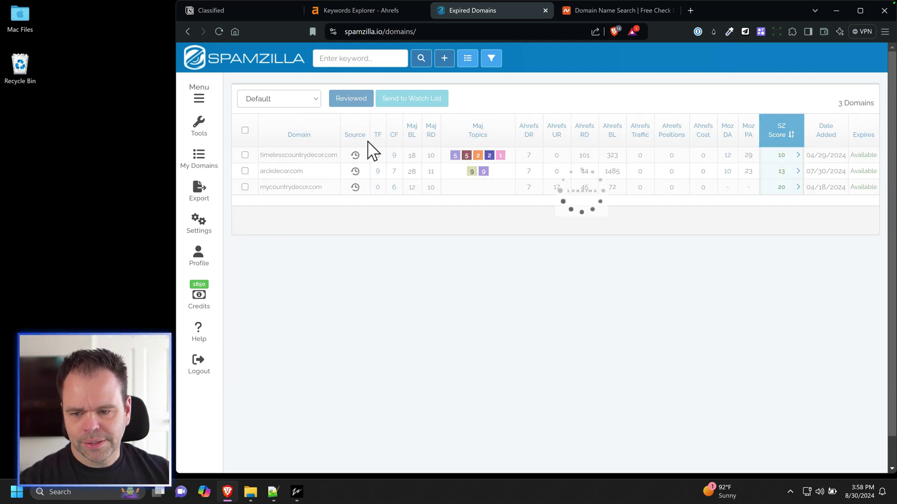
scroll(350, 313, "down", 6)
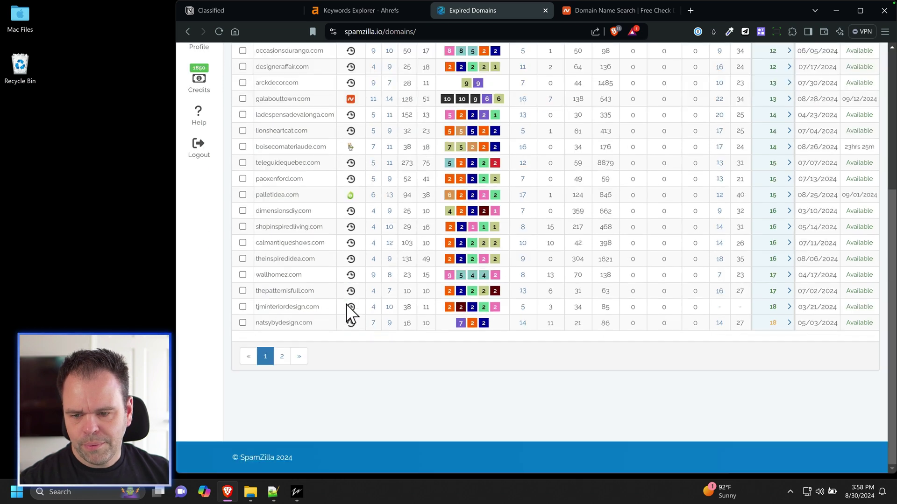
scroll(322, 327, "up", 5)
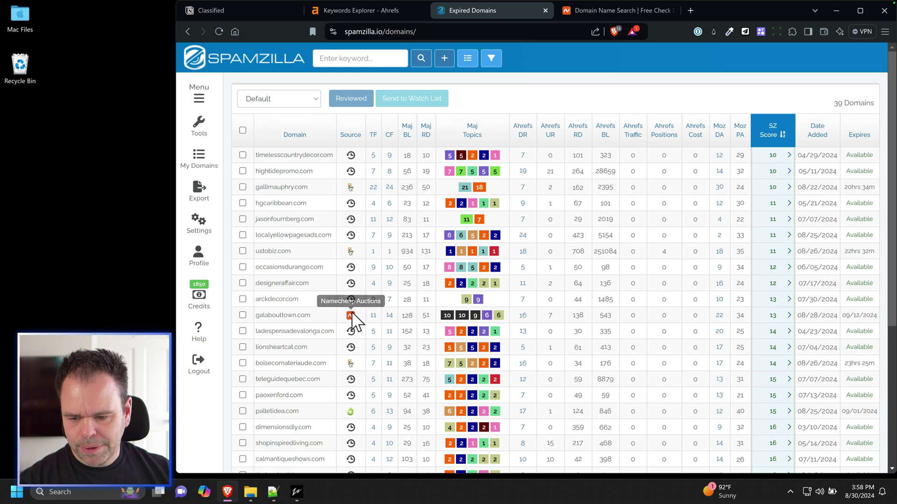
Sort the domains by Trust Flow, then by Ahrefs DR, highest first.
left_click(374, 140)
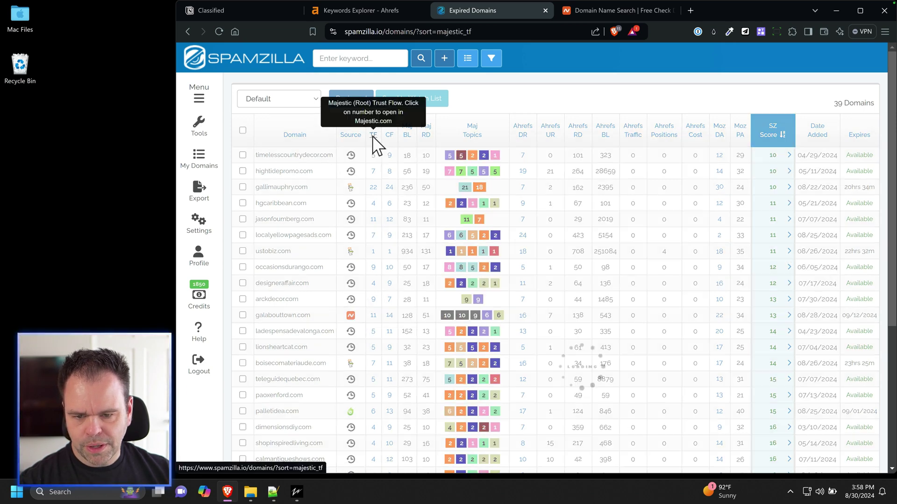
left_click(375, 140)
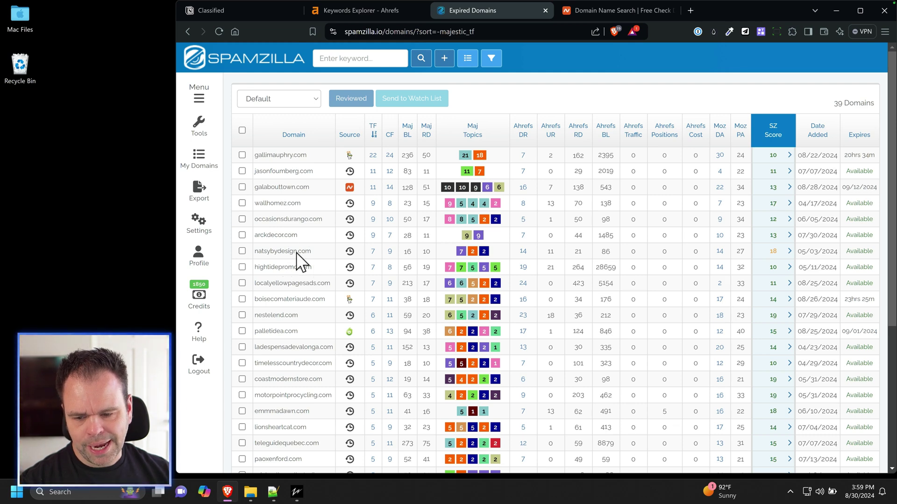
scroll(319, 267, "down", 3)
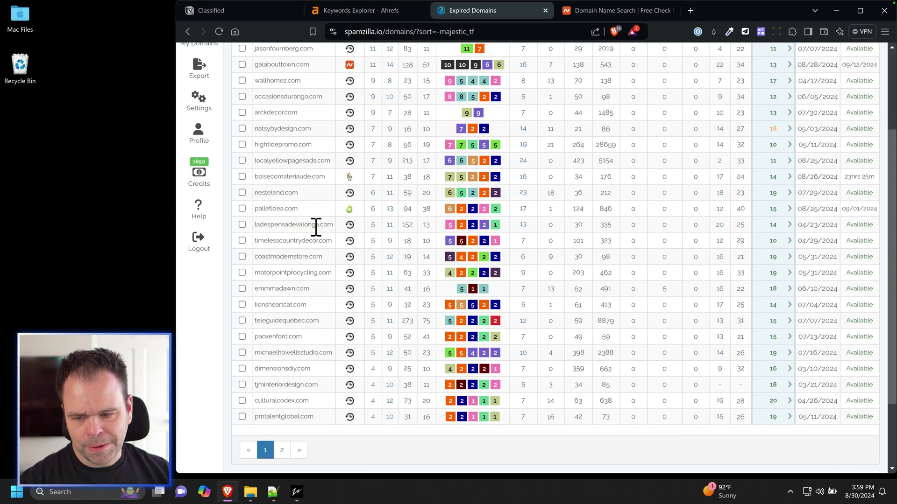
scroll(473, 233, "up", 3)
left_click(522, 130)
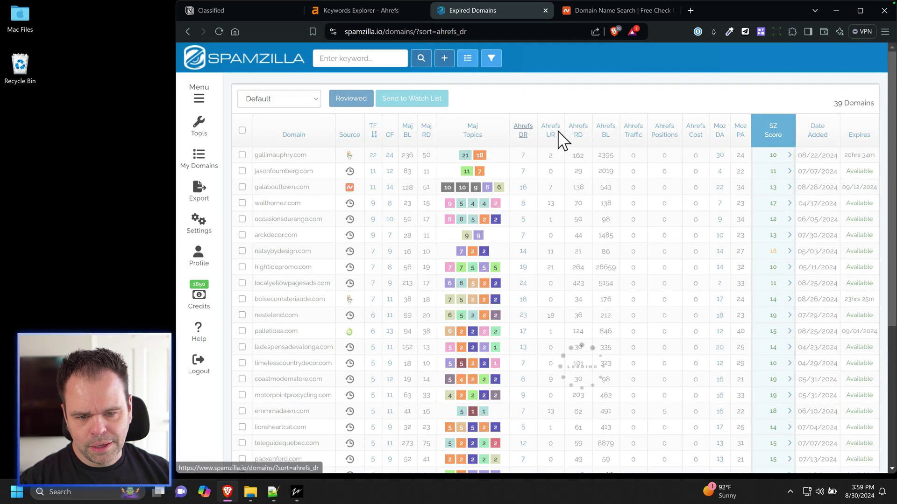
left_click(531, 132)
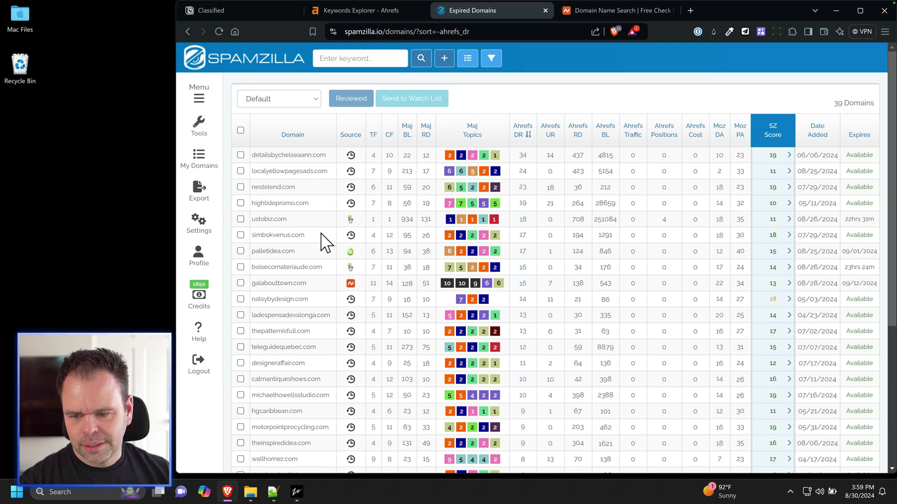
scroll(335, 271, "down", 3)
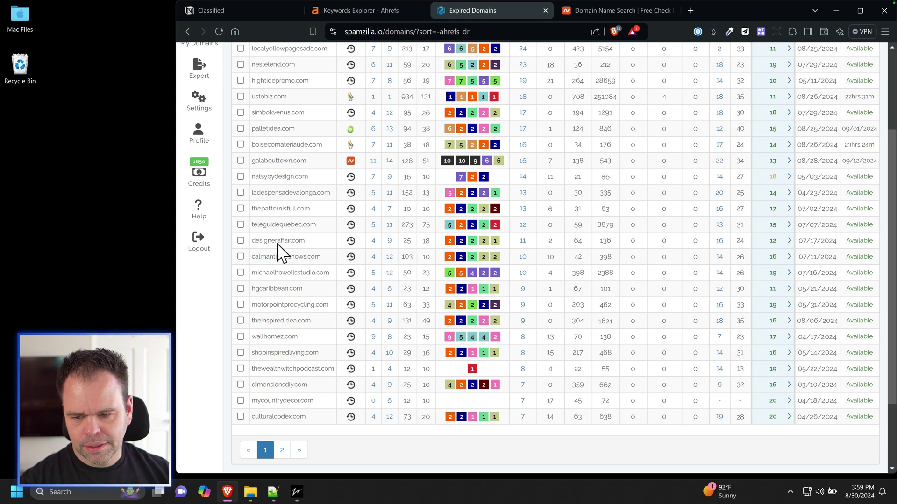
Tick designeraffair.com as a pick and select natsybydesign.com to copy.
left_click(240, 240)
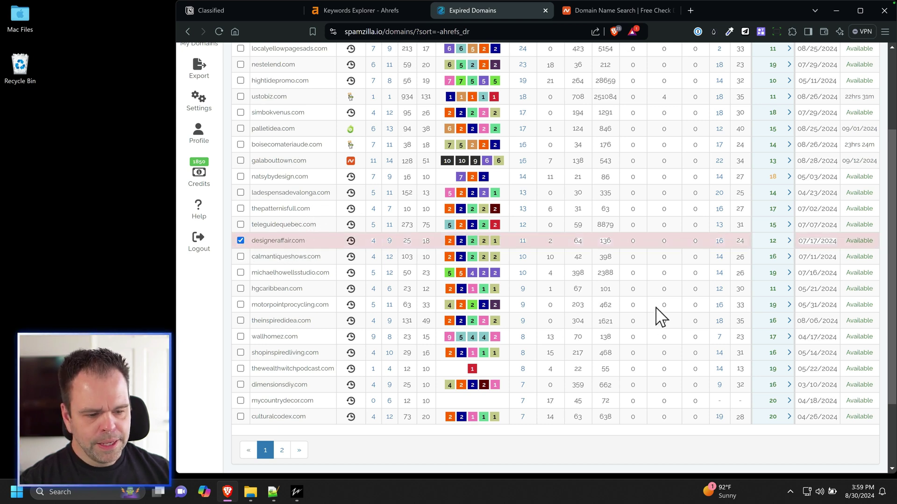
scroll(789, 220, "up", 3)
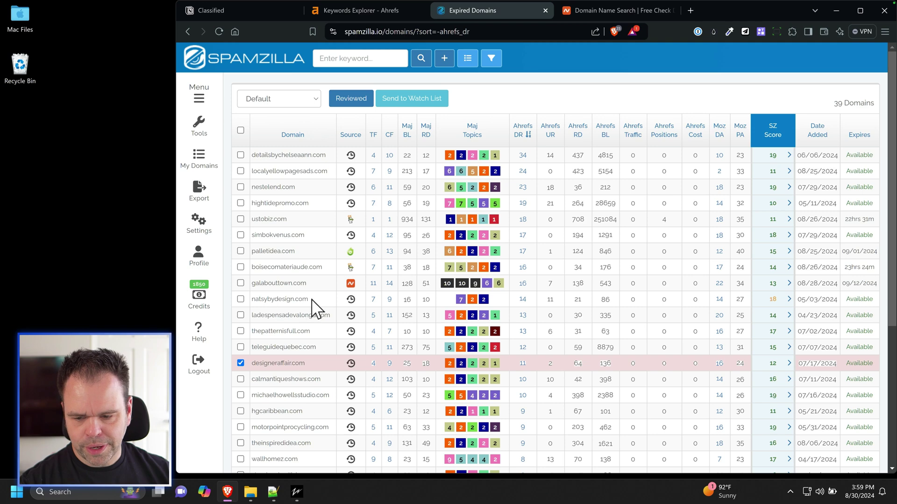
left_click_drag(315, 302, 255, 305)
key("ctrl+c")
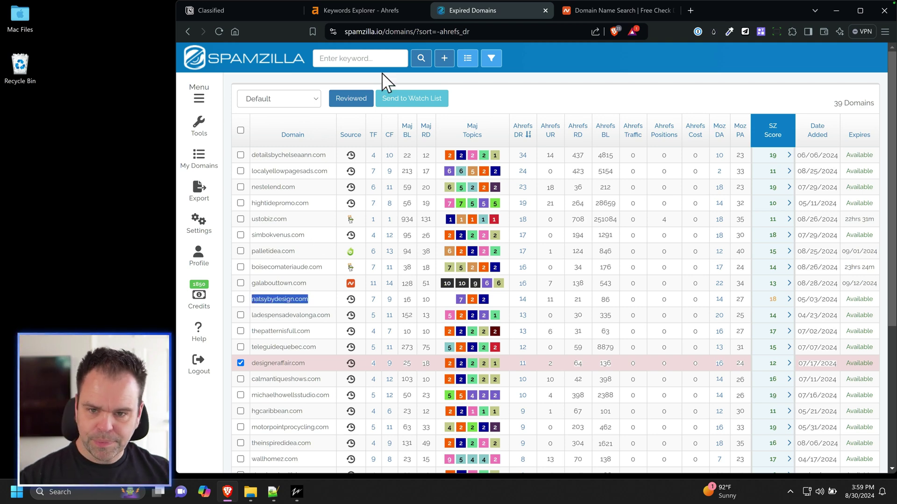
Analyse natsybydesign.com in Ahrefs Site Explorer.
left_click(384, 14)
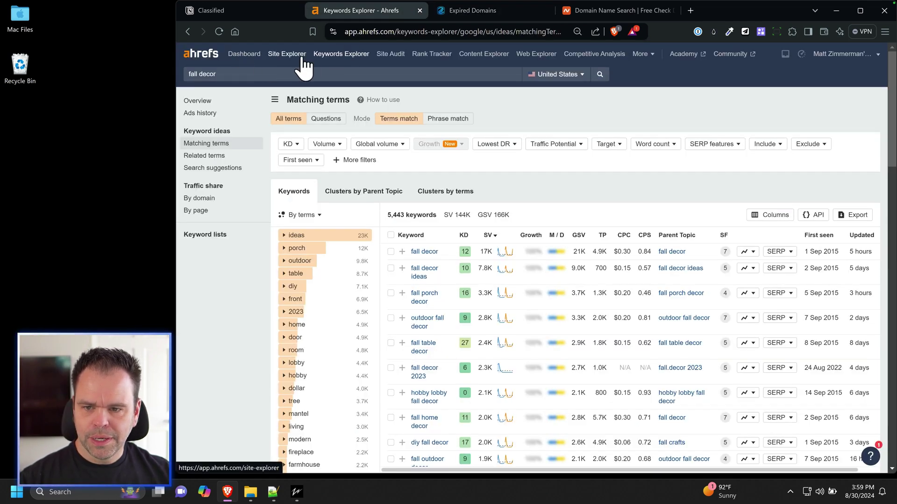
left_click(295, 56)
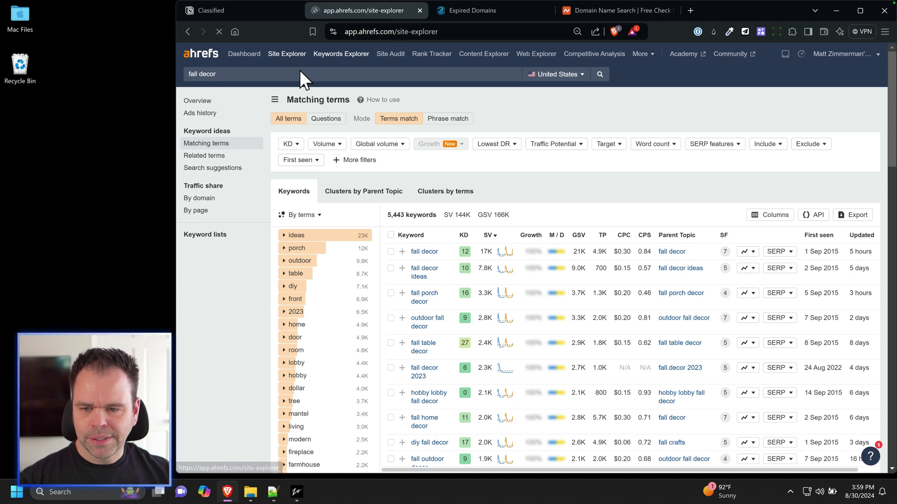
left_click(520, 264)
key("ctrl+v")
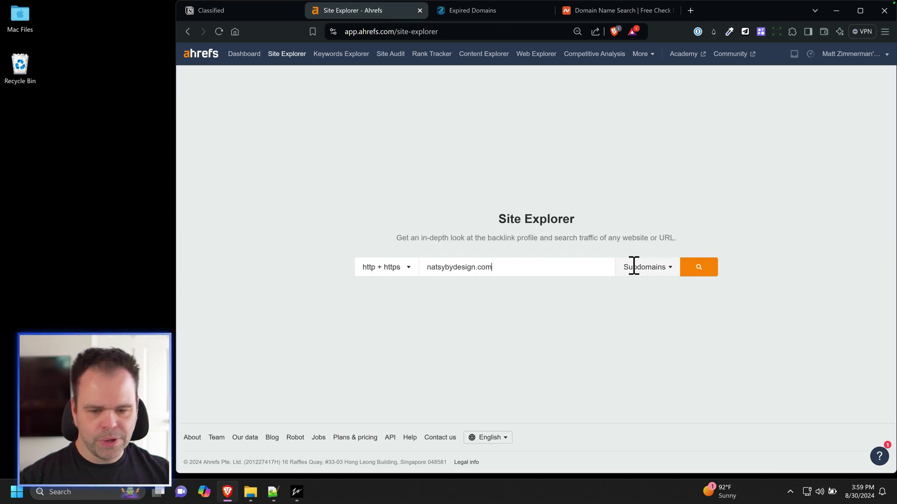
left_click(701, 269)
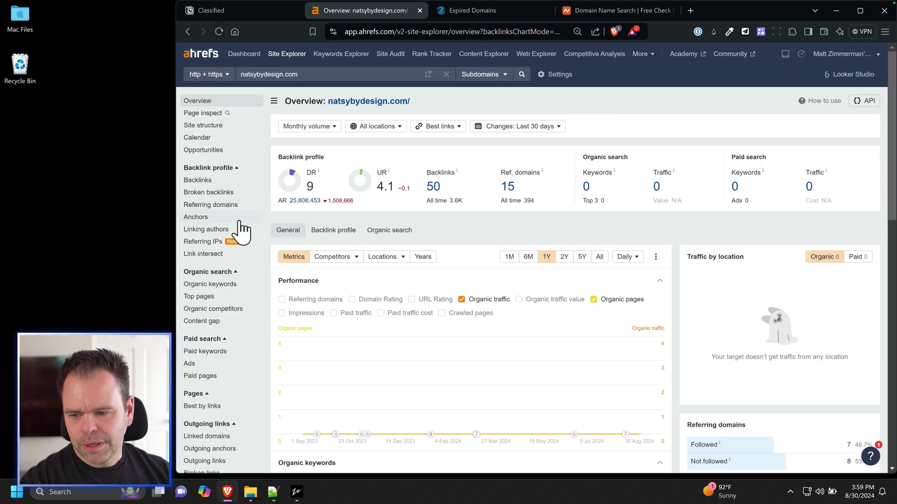
Review natsybydesign.com's Backlinks report, scrolling through its 15 link groups.
left_click(200, 181)
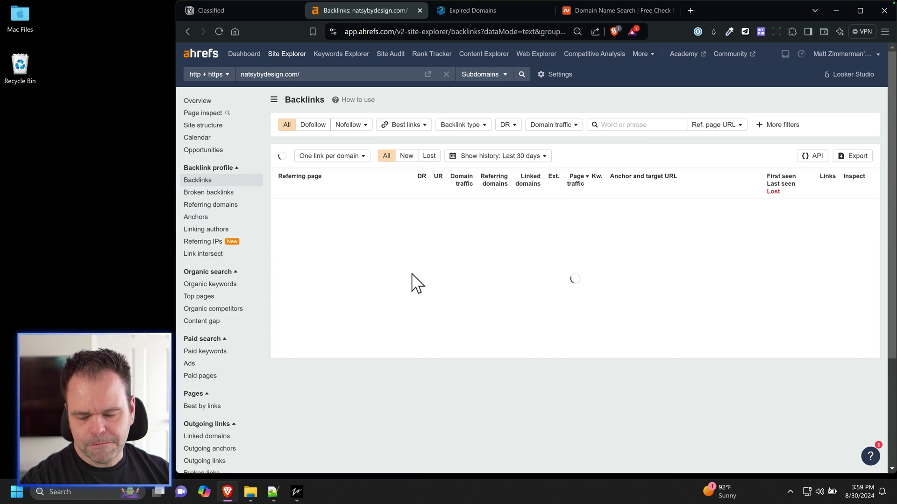
scroll(390, 293, "down", 3)
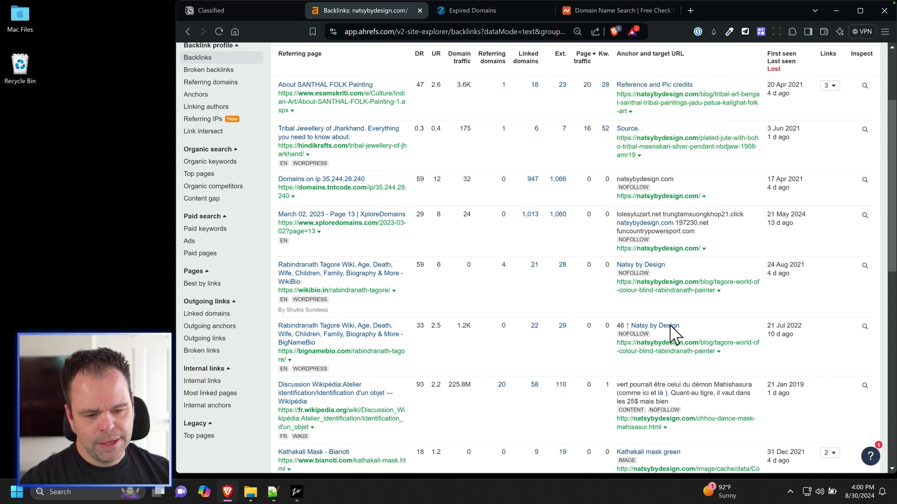
scroll(676, 337, "down", 3)
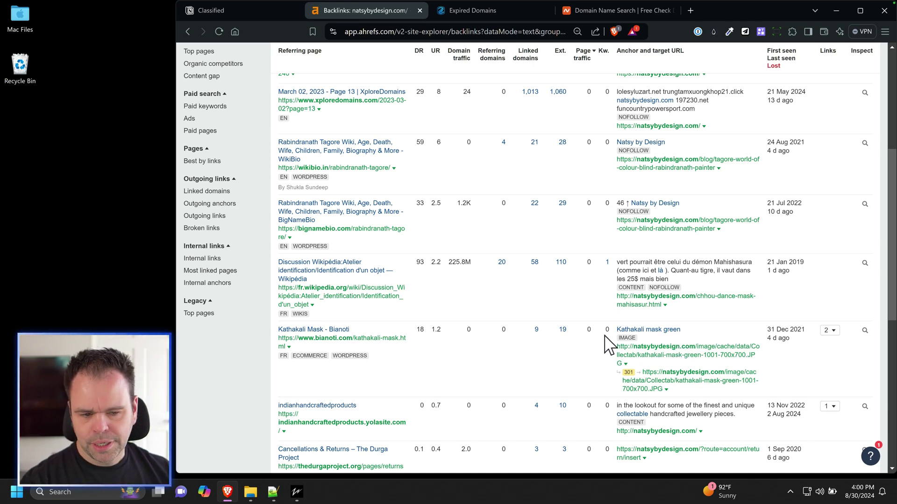
scroll(607, 344, "up", 6)
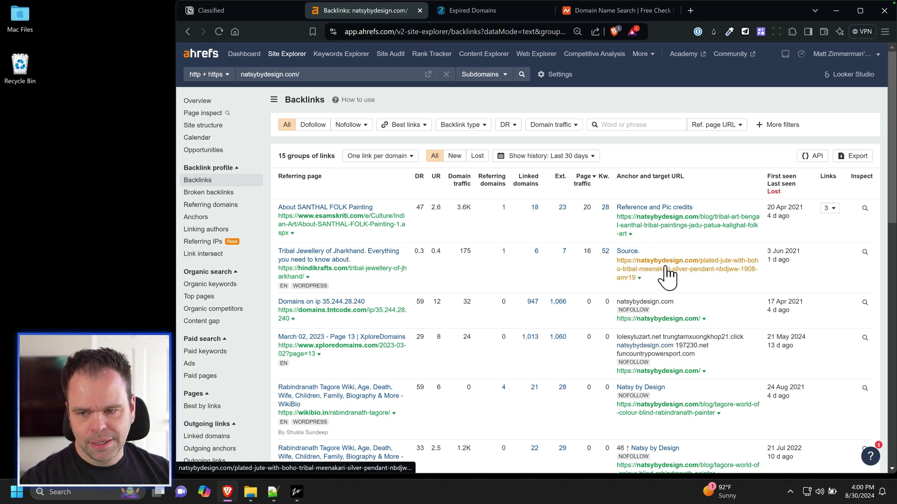
scroll(668, 278, "down", 3)
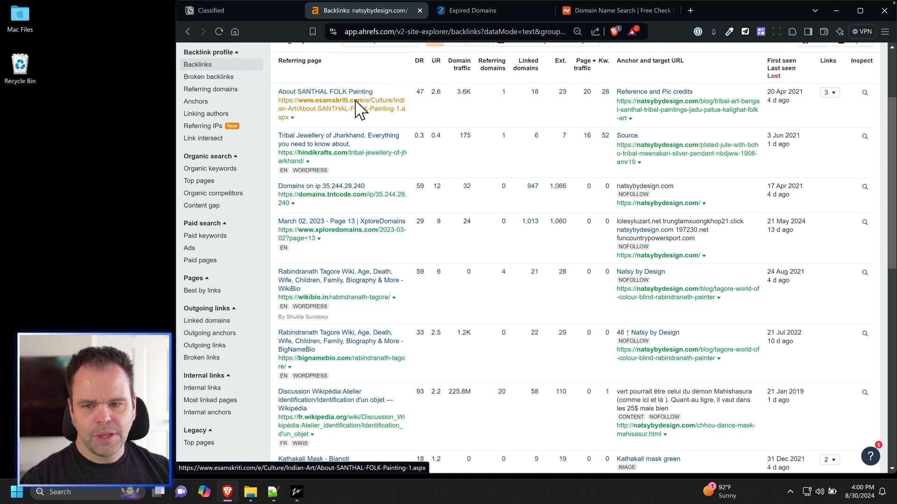
scroll(360, 107, "up", 3)
Look up natsybydesign.com's archived snapshots on archive.org in a new tab.
left_click(692, 10)
type("a")
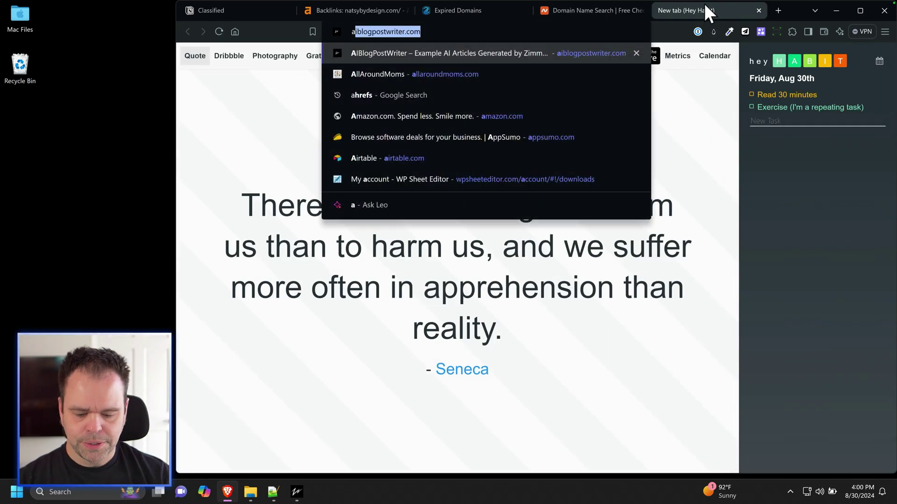
type("rchi")
key("Return")
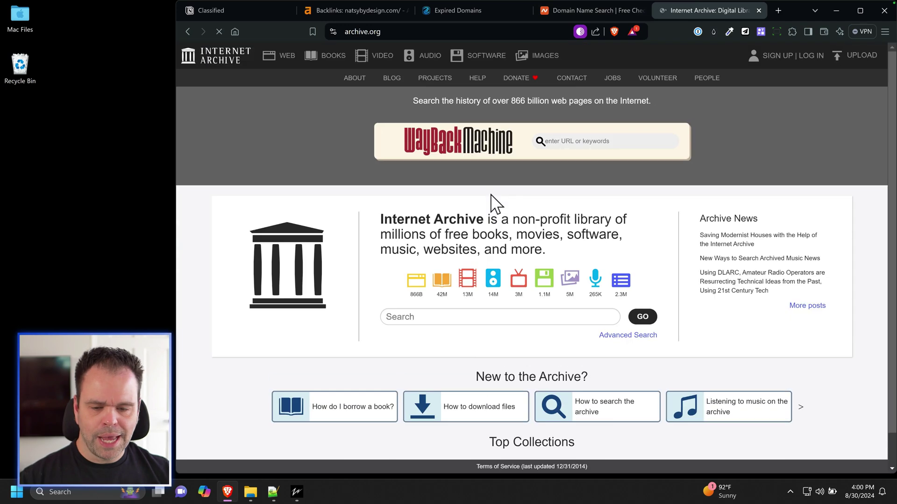
left_click(596, 145)
key("ctrl+v")
key("Return")
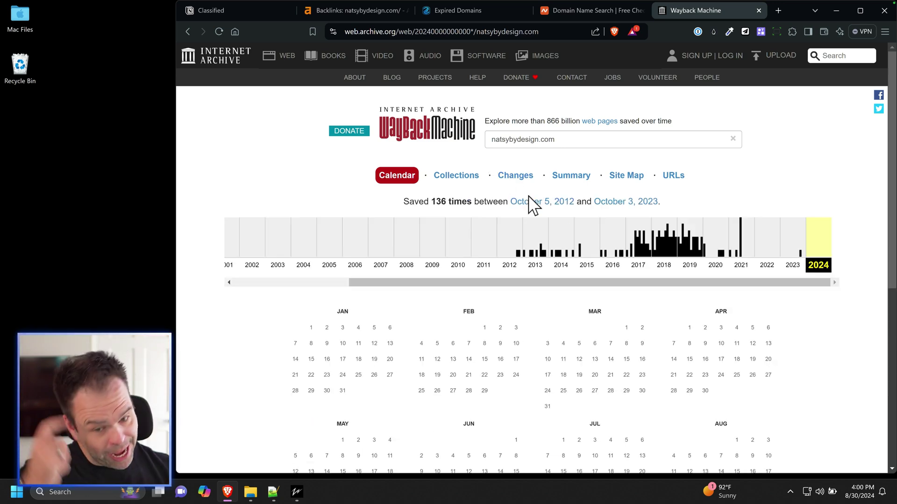
Open the April 4 and May 25, 2019 snapshots, closing each blocked page.
left_click(700, 253)
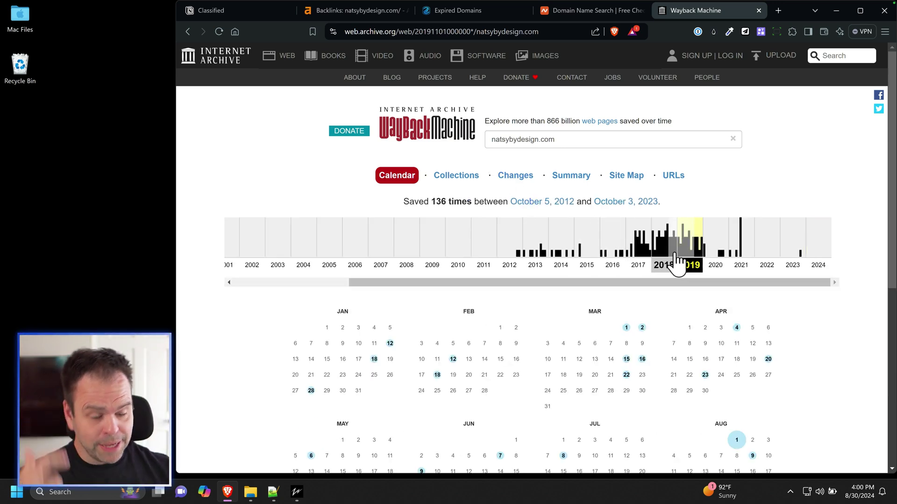
mouse_move(736, 327)
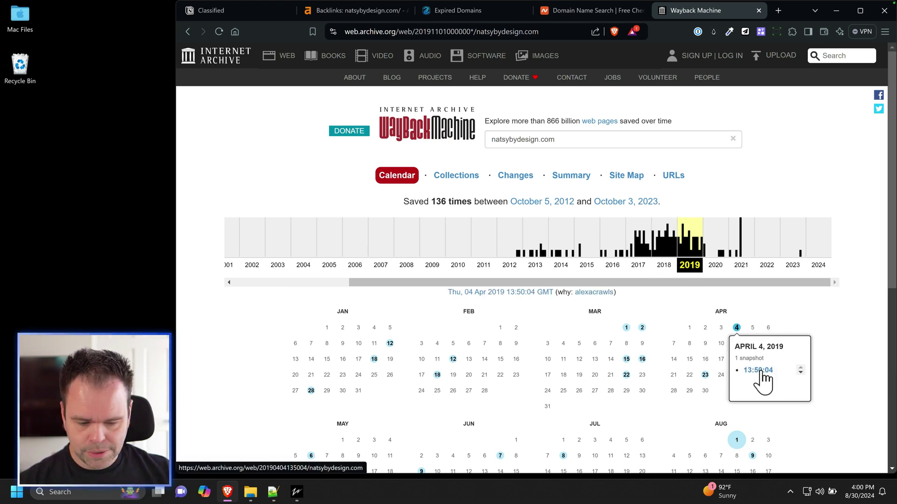
middle_click(761, 369)
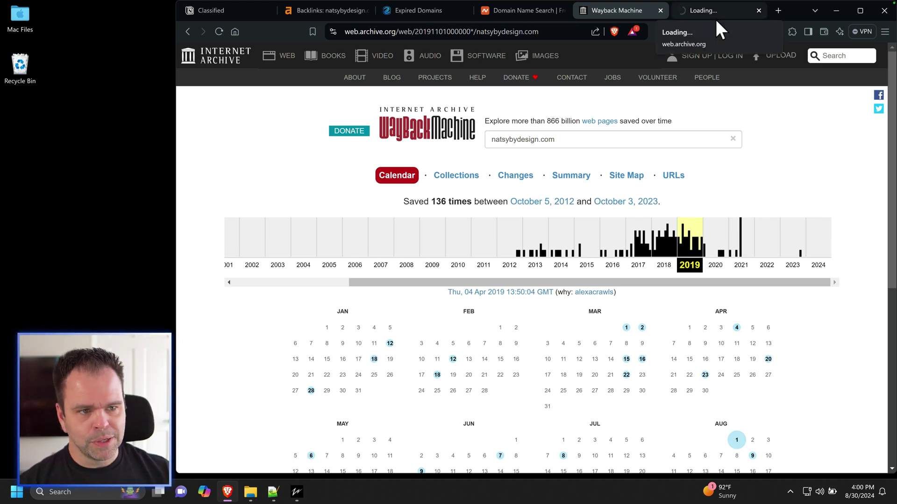
left_click(712, 16)
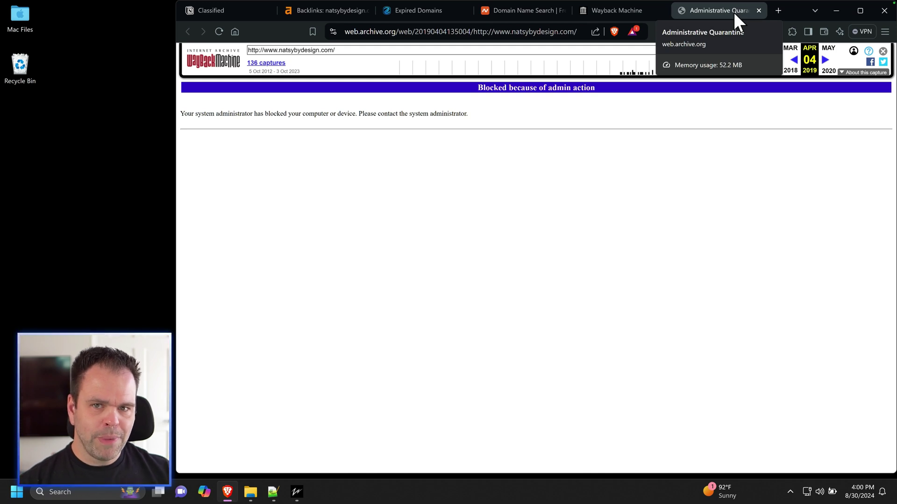
left_click(758, 10)
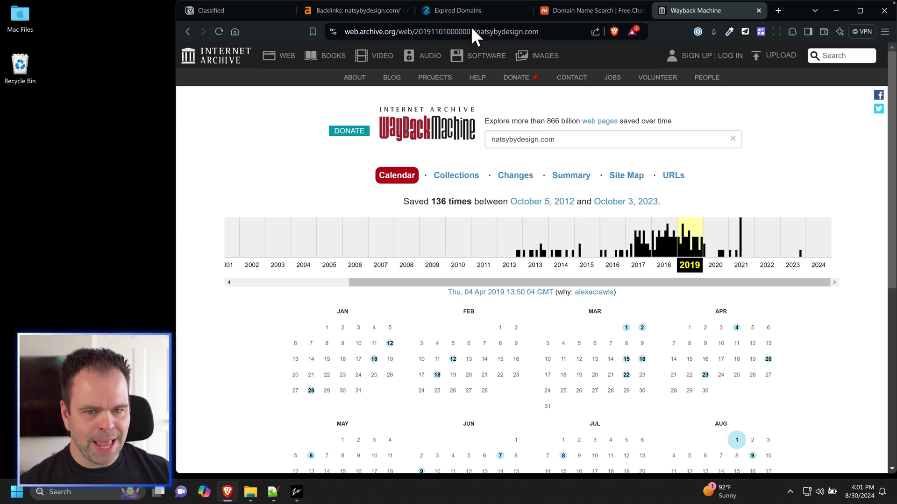
scroll(536, 226, "down", 3)
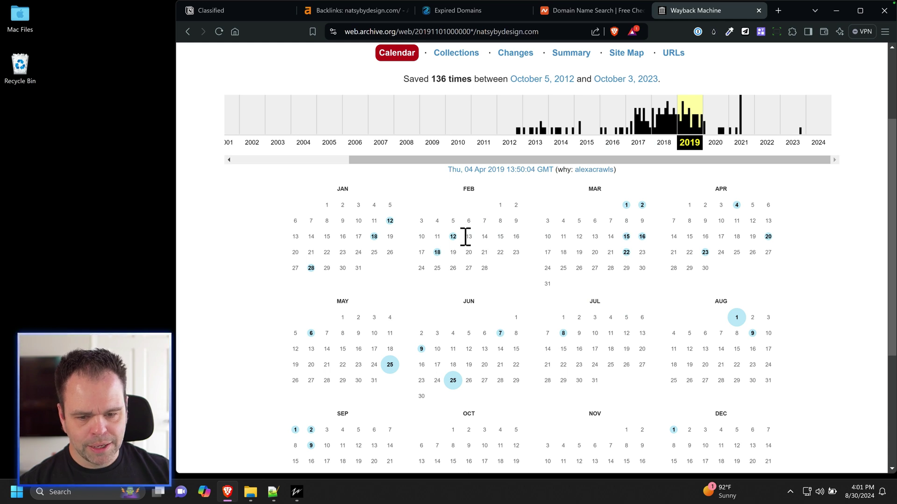
mouse_move(455, 247)
mouse_move(392, 366)
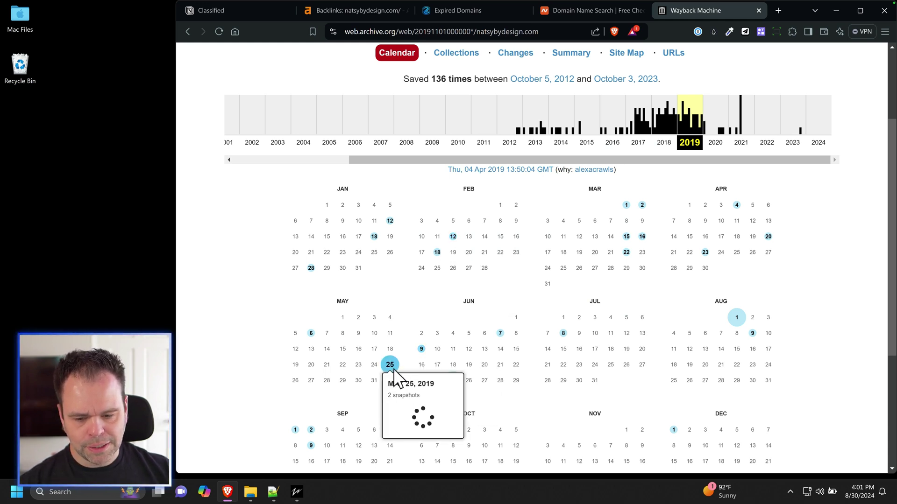
middle_click(416, 406)
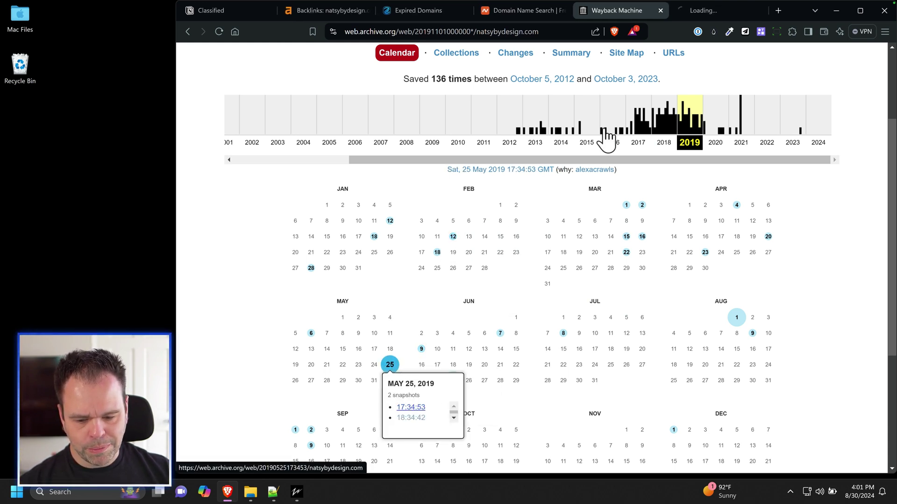
left_click(689, 9)
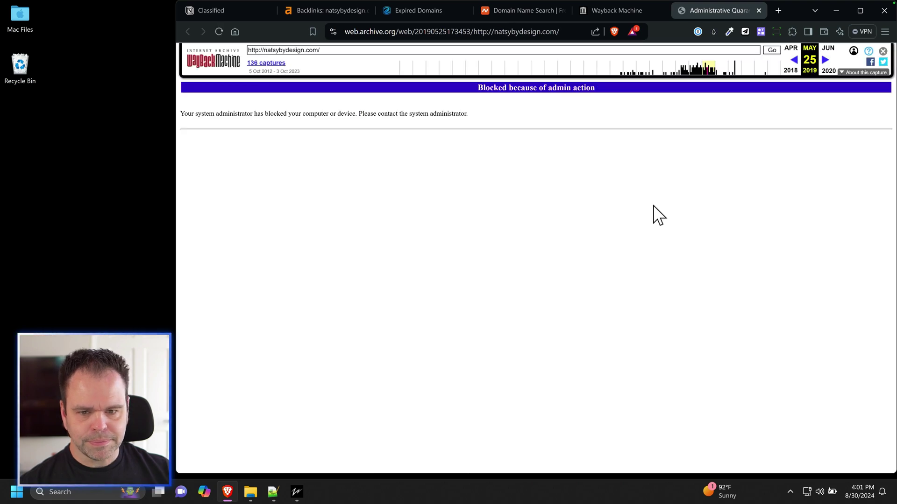
left_click(758, 10)
Select the designeraffair.com domain name in Spamzilla's expired-domain list to copy it.
left_click(567, 11)
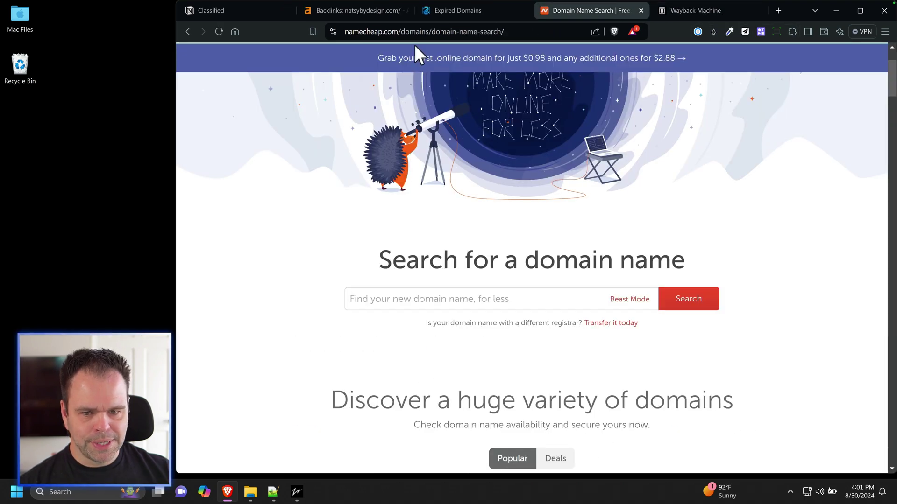
left_click(455, 8)
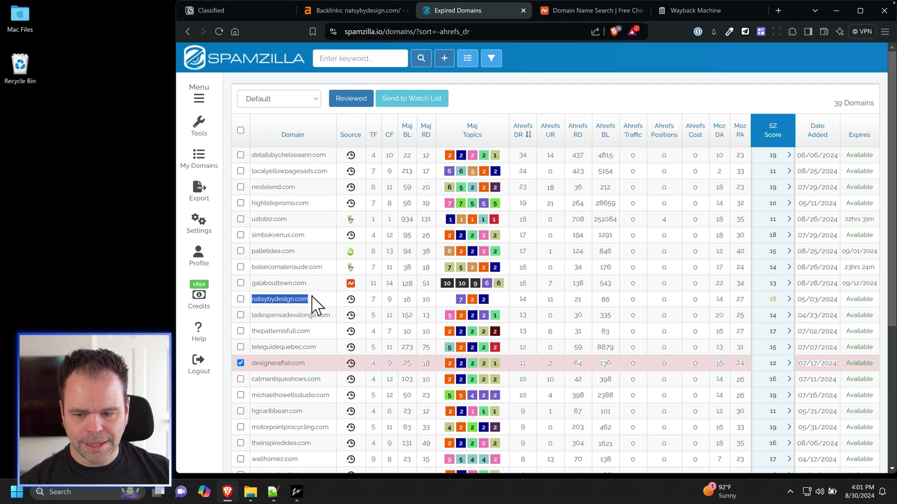
scroll(314, 346, "down", 5)
left_click_drag(304, 147, 251, 146)
key("ctrl+c")
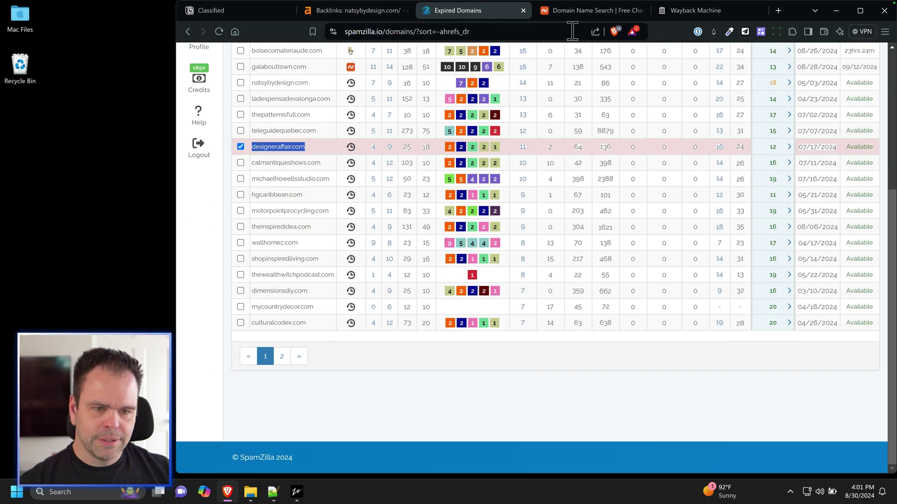
Look up designeraffair.com's archive history in the Wayback Machine, then return to Ahrefs.
left_click(585, 12)
left_click(704, 11)
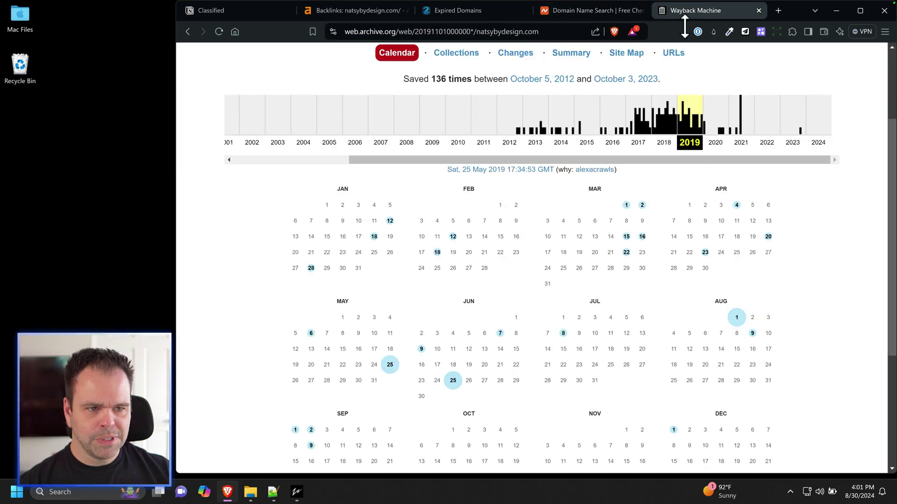
scroll(494, 99, "up", 3)
left_click(544, 140)
key("ctrl+a")
key("ctrl+v")
key("Return")
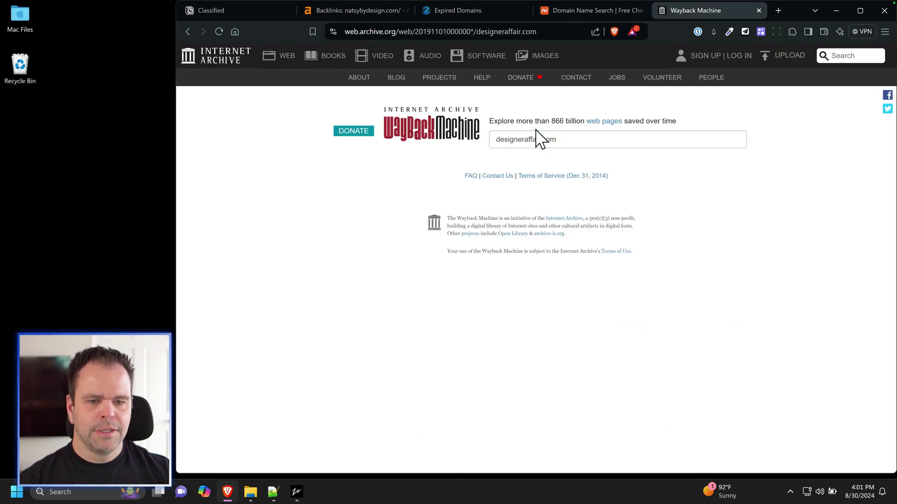
left_click(584, 10)
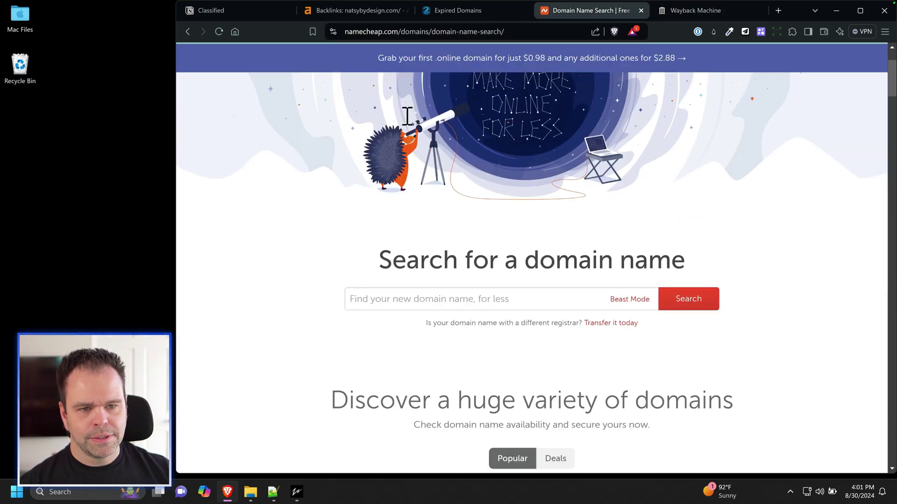
left_click(315, 13)
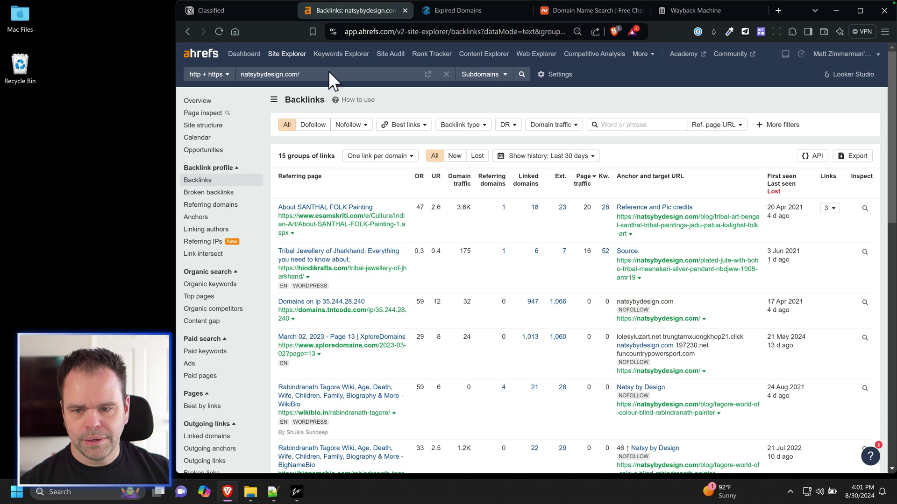
Replace natsybydesign.com with designeraffair.com in Site Explorer and load its backlinks.
left_click(360, 67)
key("ctrl+a")
key("ctrl+v")
key("Return")
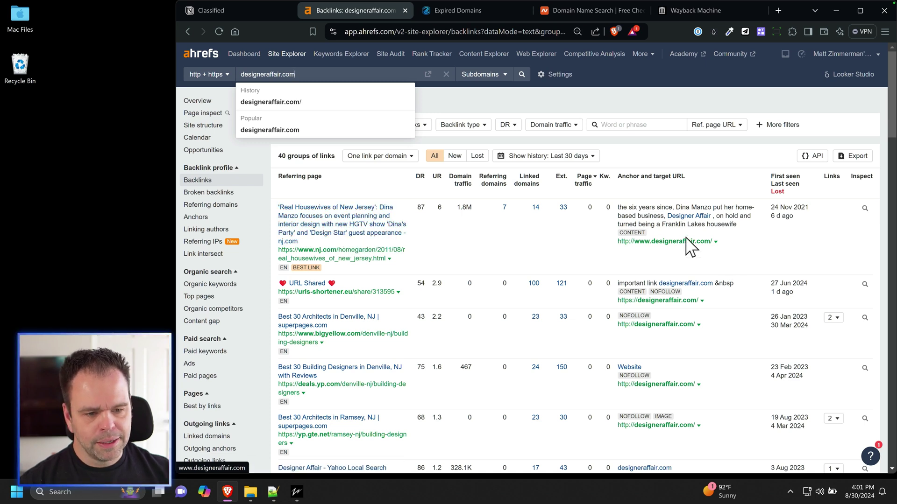
left_click(639, 222)
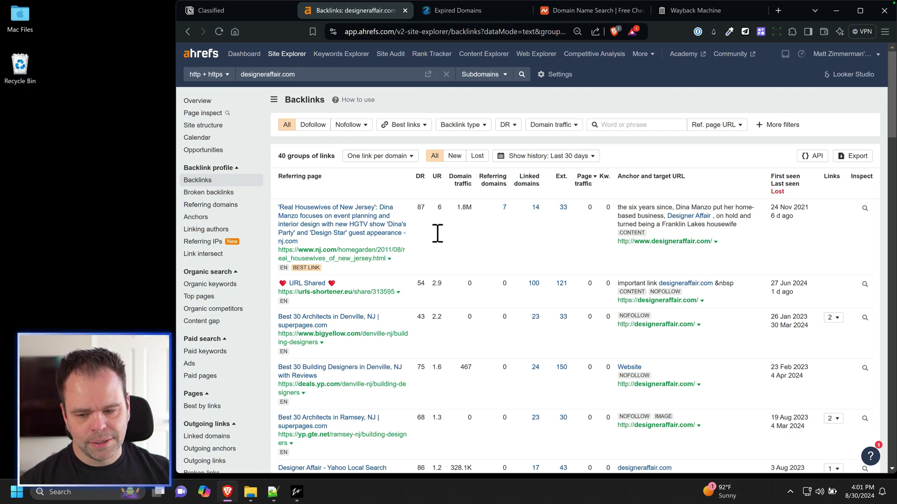
Review designeraffair.com's 40 backlink groups, led by a DR 87 nj.com article, highlighting the URL Shared entry.
scroll(514, 258, "down", 3)
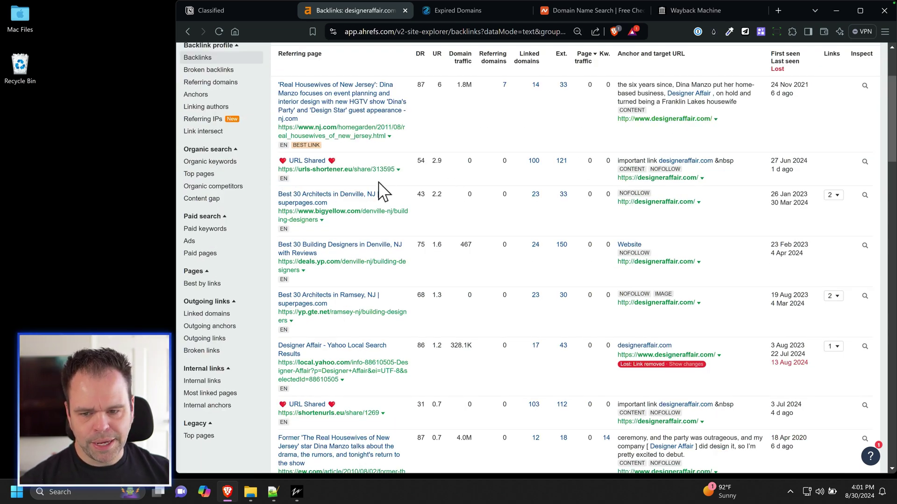
left_click_drag(275, 158, 291, 174)
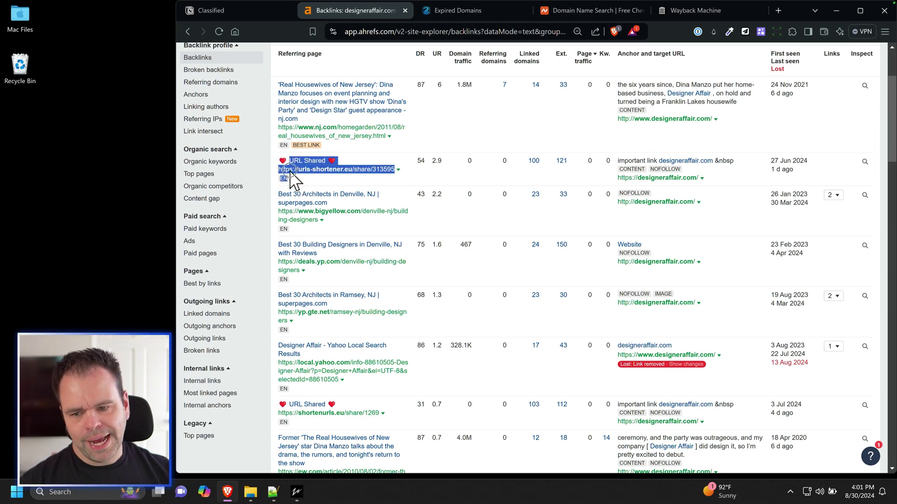
left_click(293, 173)
triple_click(294, 173)
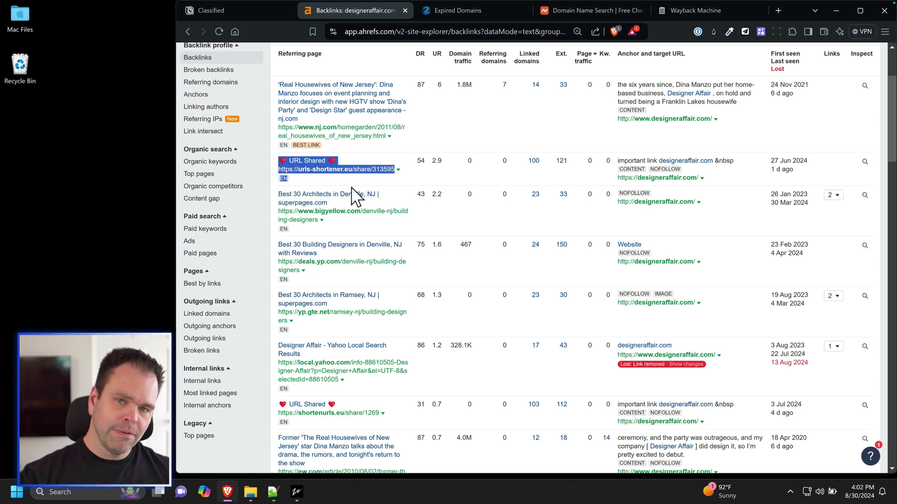
scroll(357, 242, "down", 5)
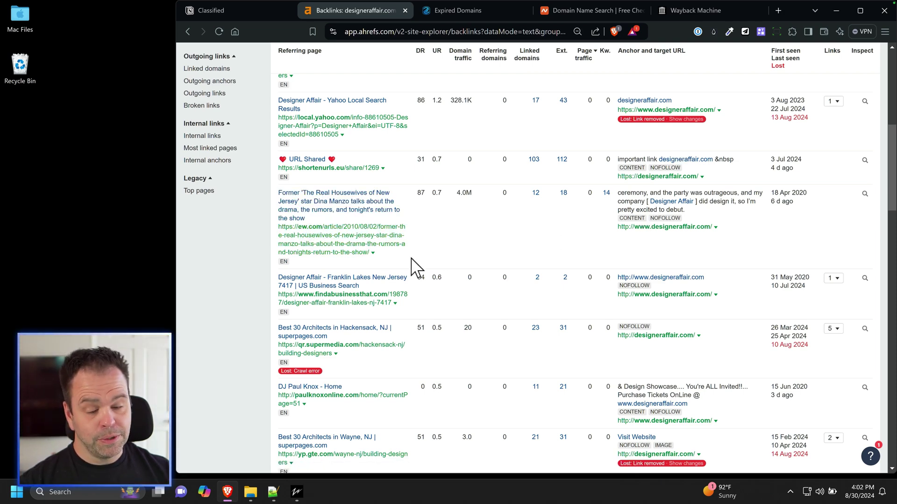
scroll(376, 264, "down", 5)
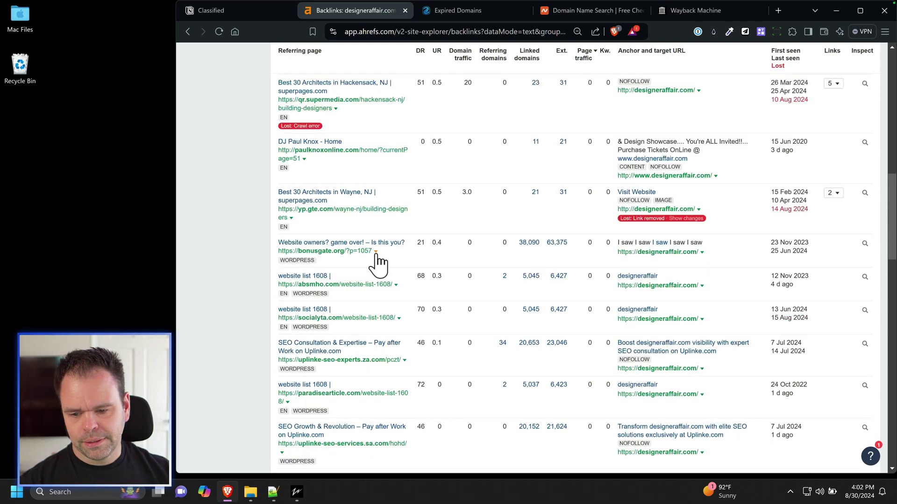
scroll(378, 264, "down", 3)
key("Home")
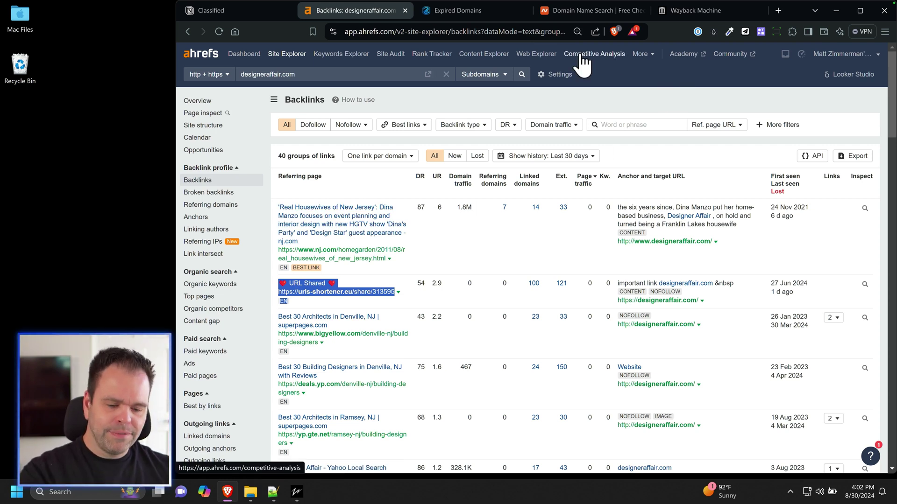
Google 'trademark search' and open the USPTO Trademark Search system.
left_click(680, 11)
left_click(461, 31)
type("trademark search")
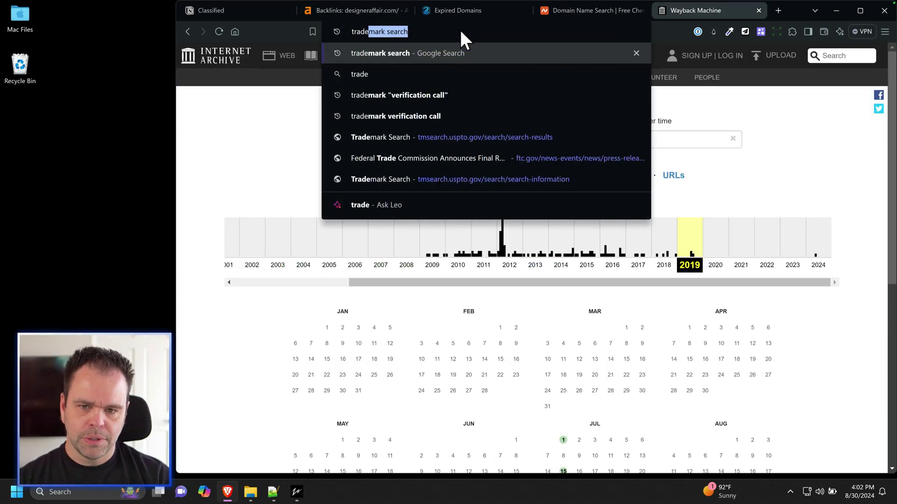
key("Return")
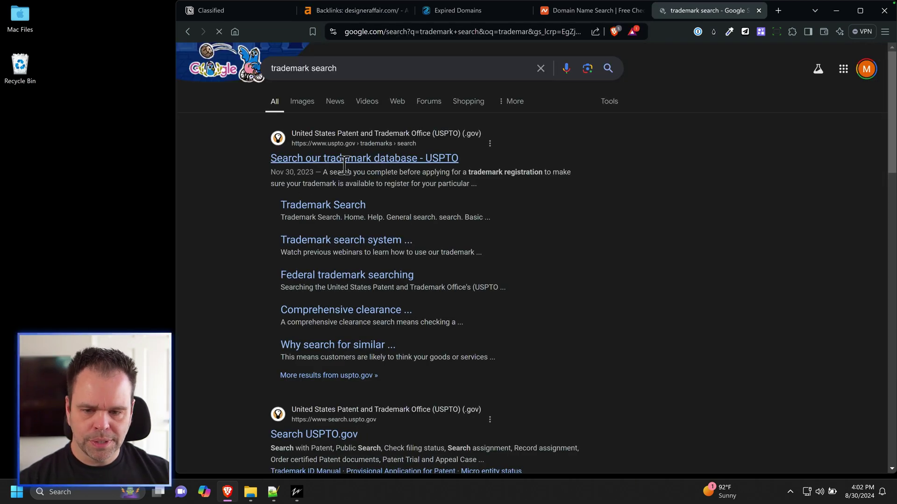
left_click(369, 165)
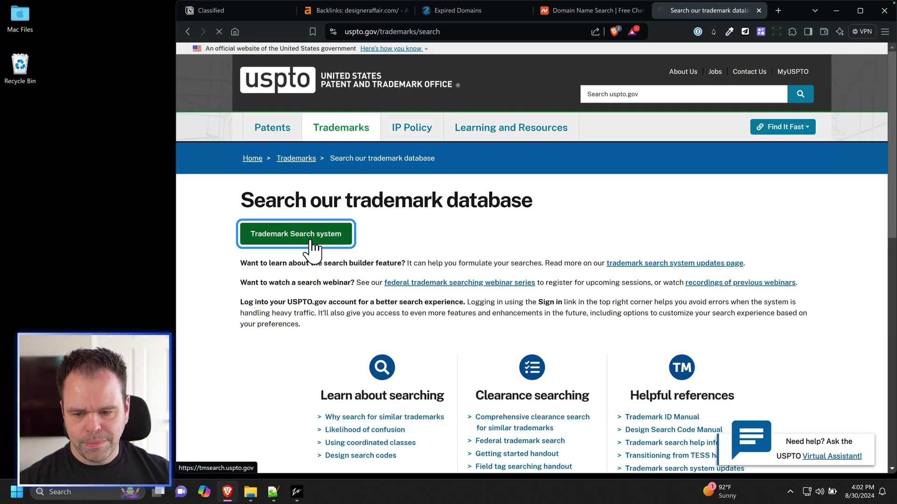
left_click(346, 237)
Search USPTO trademarks for 'designer affair' and scan the results.
left_click(432, 145)
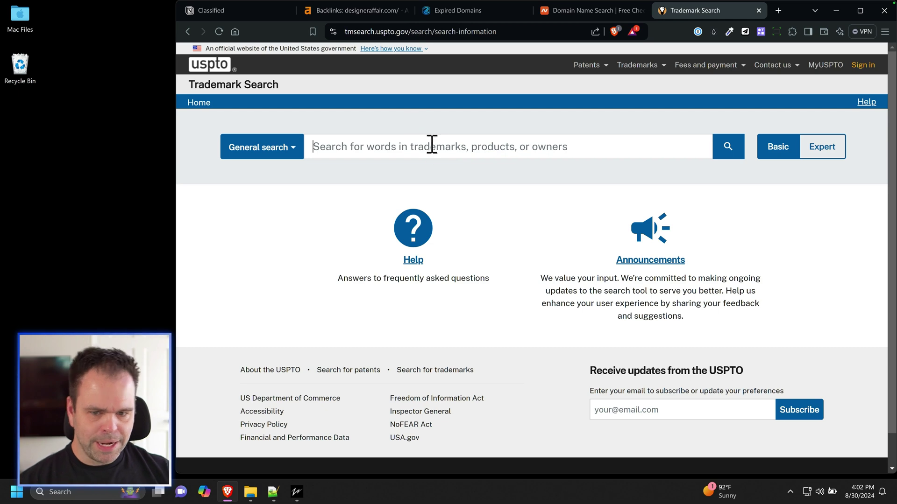
type("designer affair")
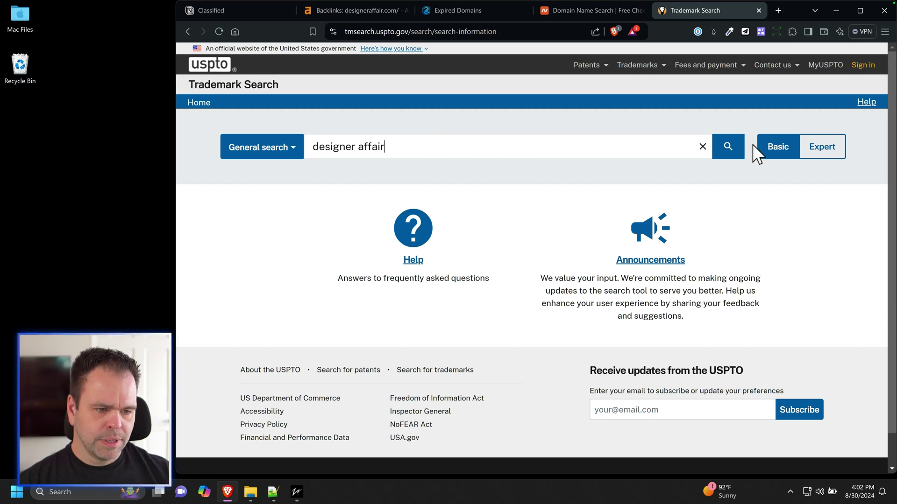
left_click(729, 153)
scroll(526, 313, "down", 1)
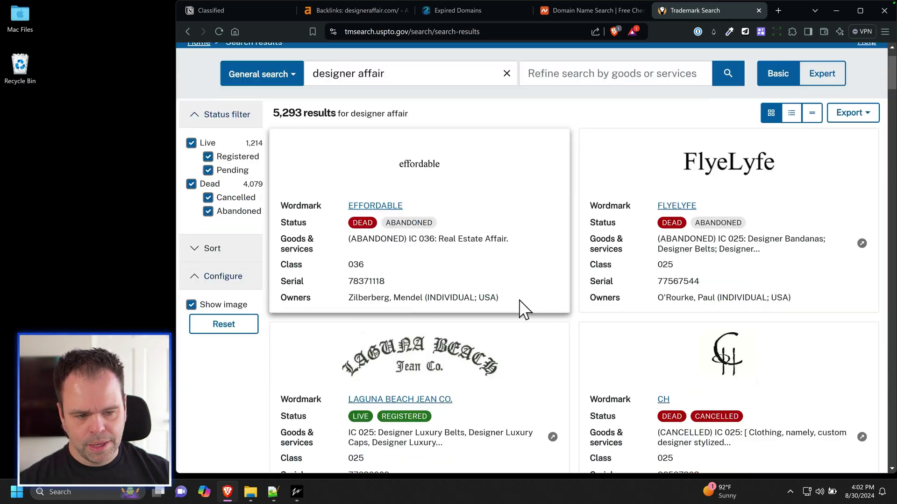
scroll(522, 312, "down", 3)
scroll(521, 315, "up", 5)
Search again for 'designeraffair' and review the 1,784 results, 383 live and 1,401 dead.
left_click(359, 135)
key("BackSpace")
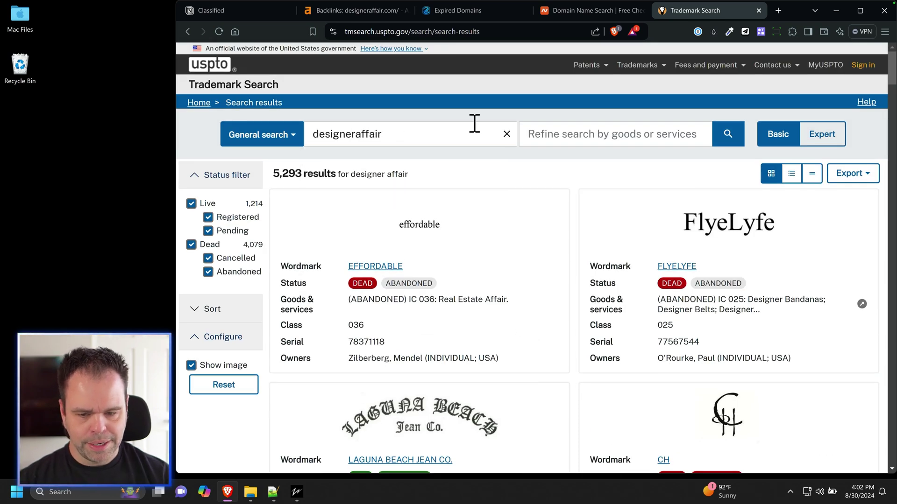
key("Return")
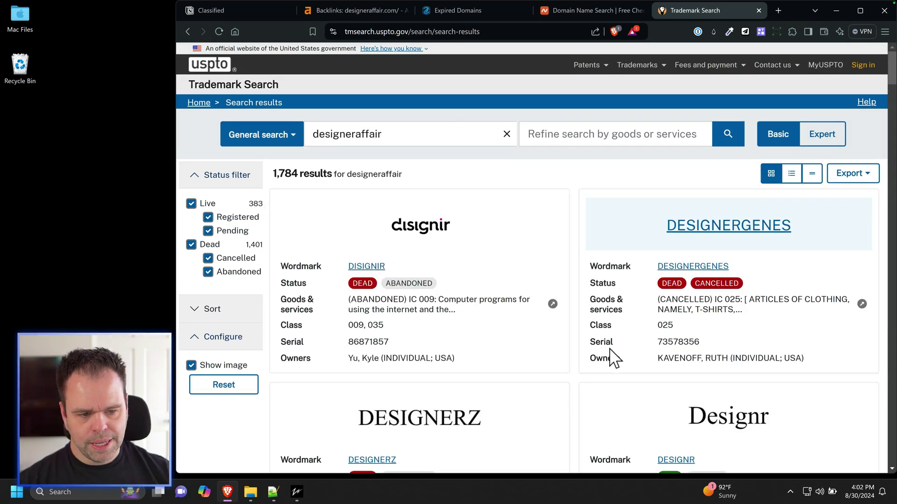
scroll(616, 357, "down", 10)
scroll(625, 360, "down", 15)
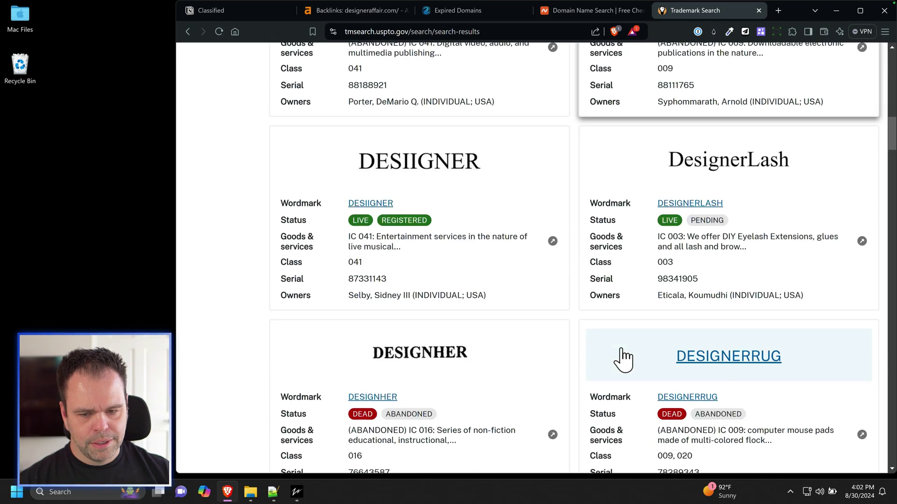
scroll(620, 373, "down", 20)
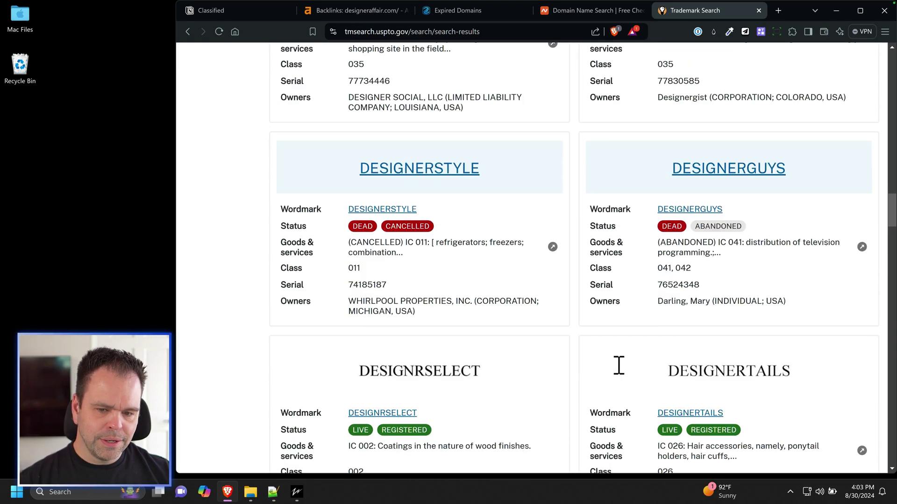
scroll(621, 376, "up", 20)
scroll(621, 376, "up", 20)
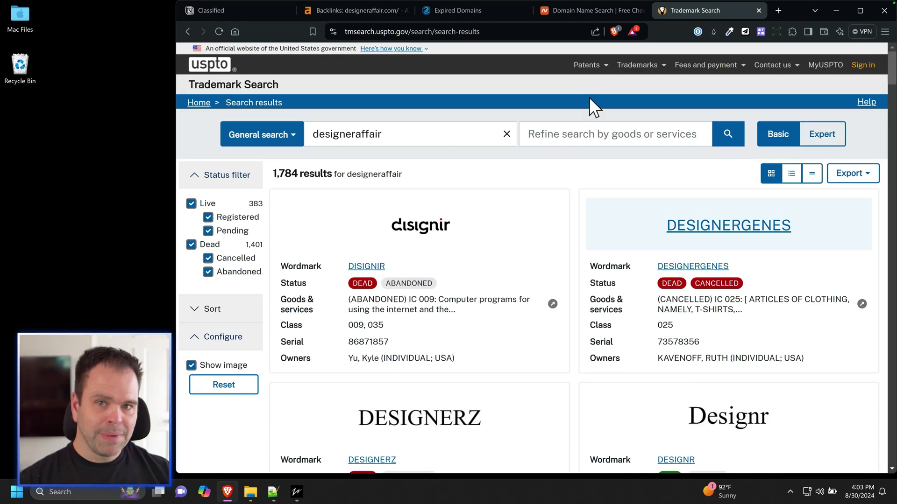
Close the Bulk Niche Generator and bring back SpamZilla's list with designeraffair.com still checked.
left_click(360, 9)
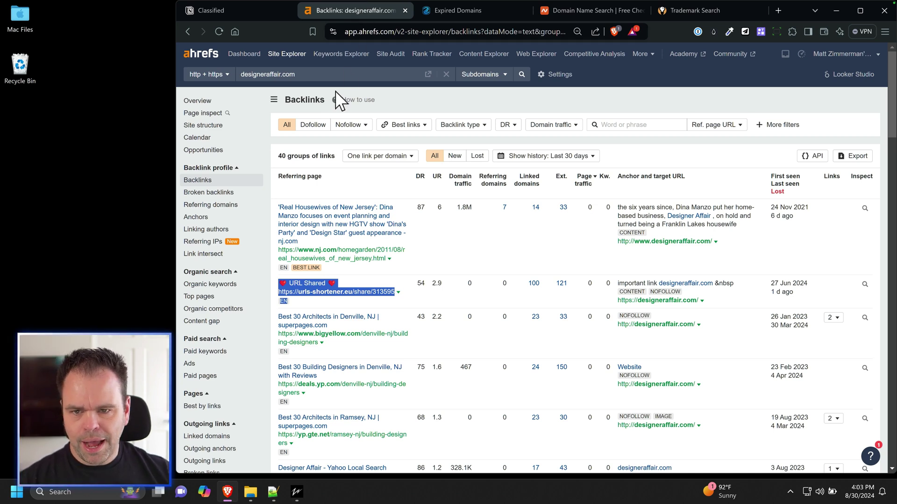
left_click(835, 10)
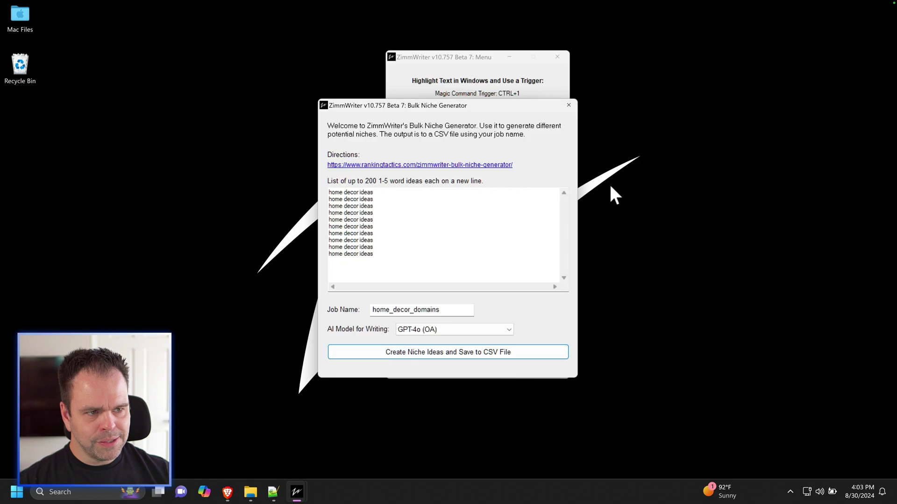
left_click(567, 106)
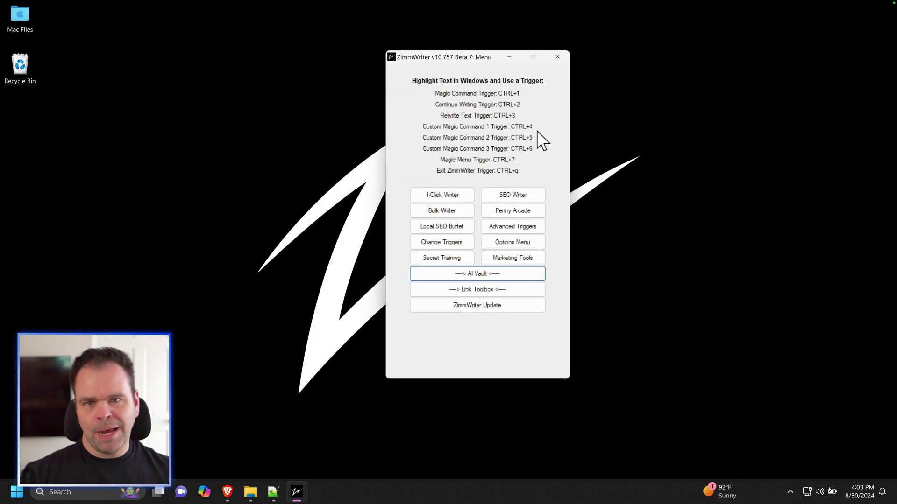
left_click(228, 492)
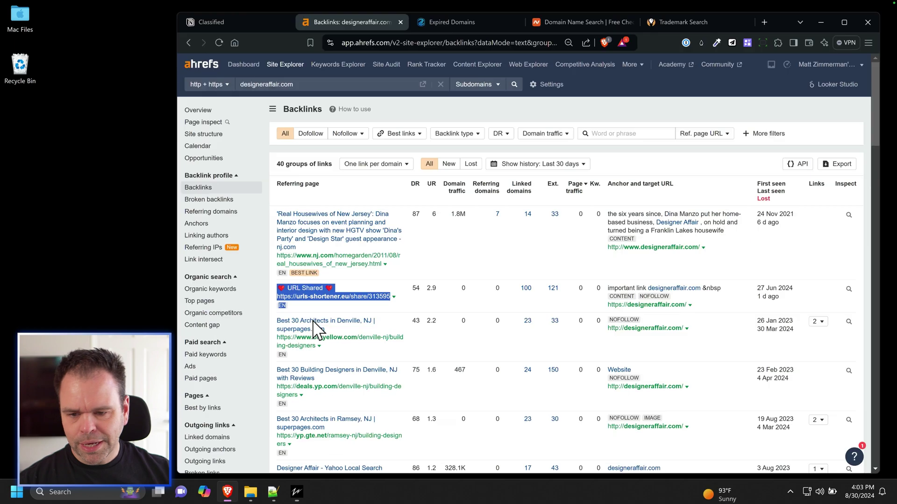
left_click(486, 15)
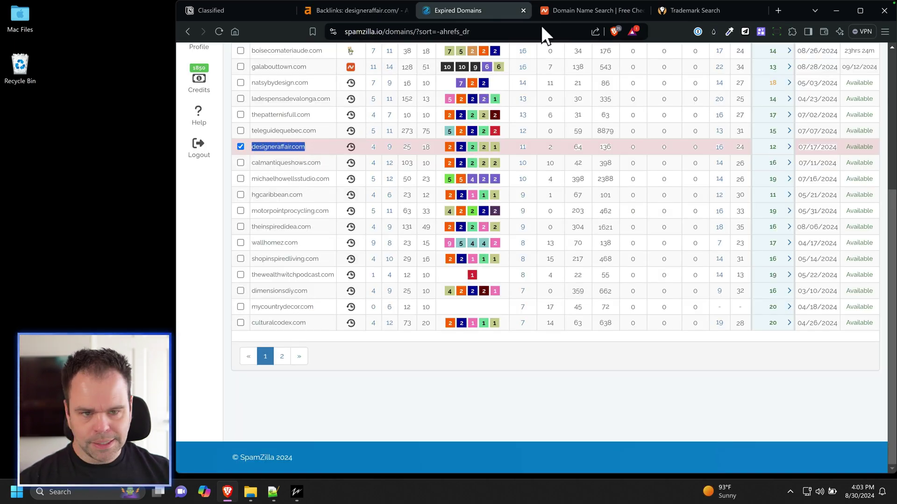
Search Namecheap for designeraffair.com, confirming it is available at $10.28/yr.
left_click(560, 10)
left_click(422, 299)
type("designeraffair.com")
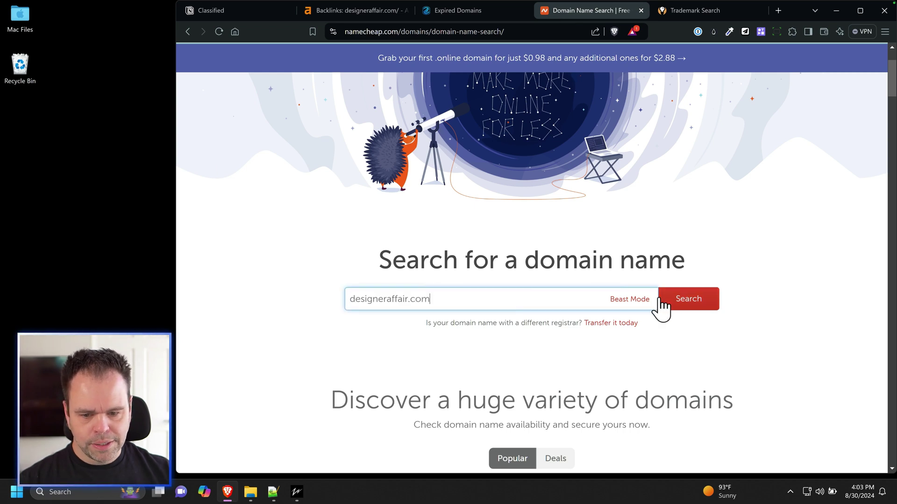
left_click(662, 300)
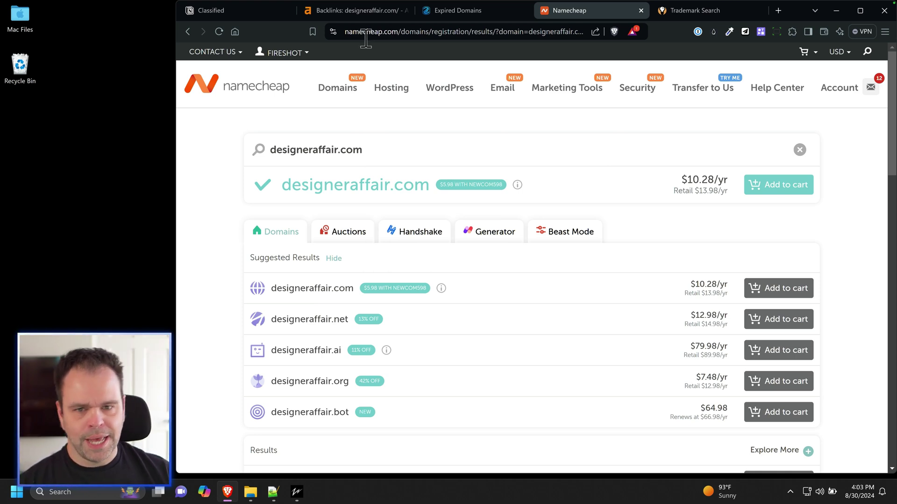
Open ZimmWriter's output folder showing the 21 KB home_decor_domains CSV.
left_click(372, 12)
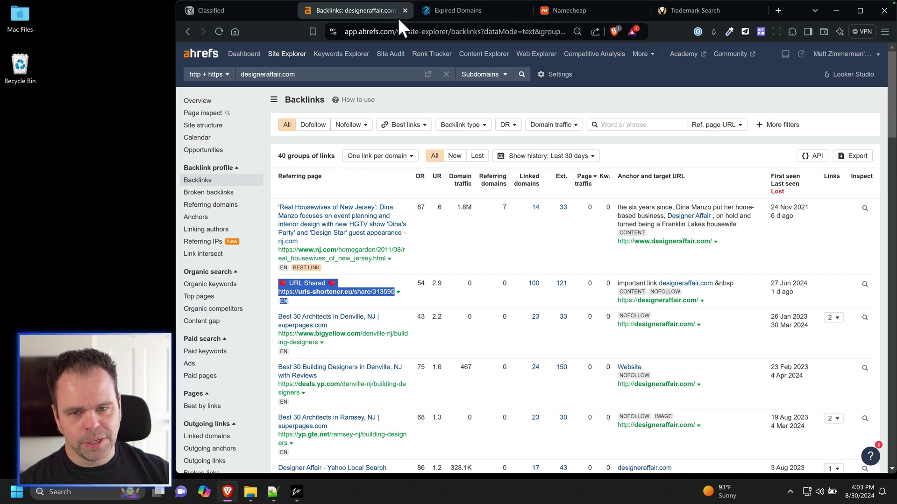
left_click(458, 12)
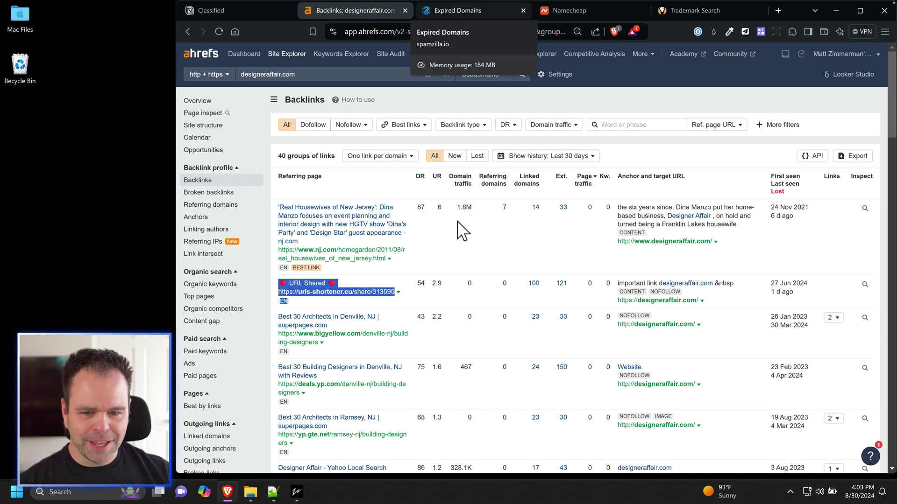
left_click(251, 493)
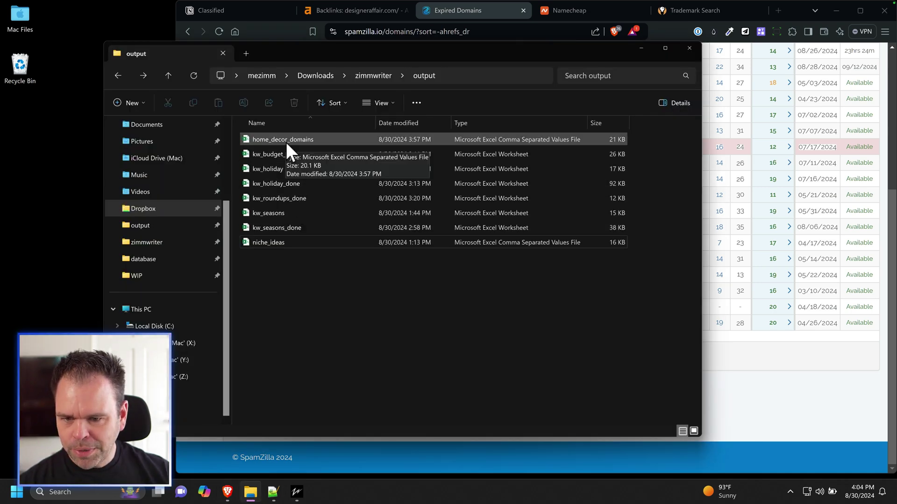
Open home_decor_domains.csv in Excel, select the whole sheet, and dismiss ZimmWriter's Bulk Niche Generator.
double_click(285, 140)
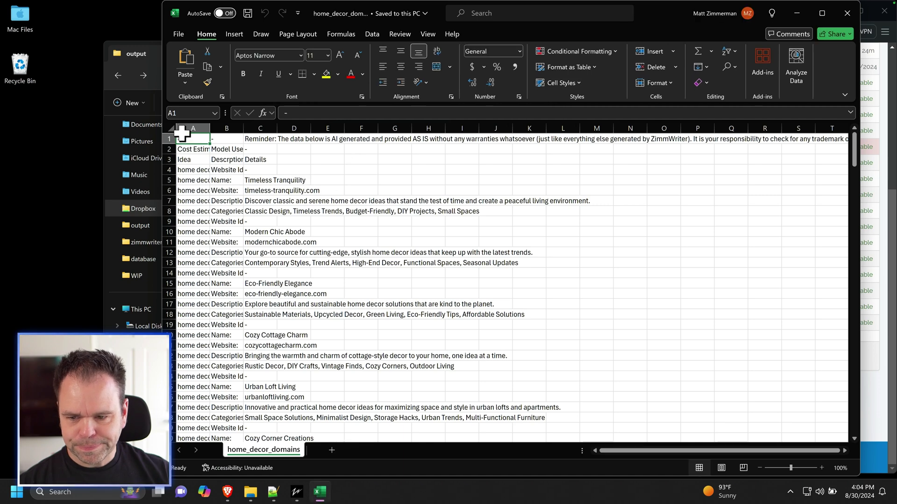
left_click(171, 128)
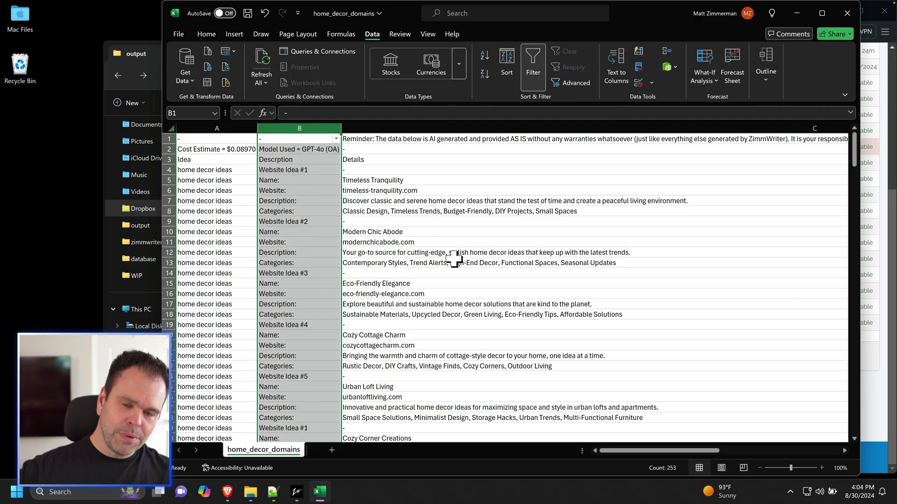
left_click(299, 492)
left_click(470, 276)
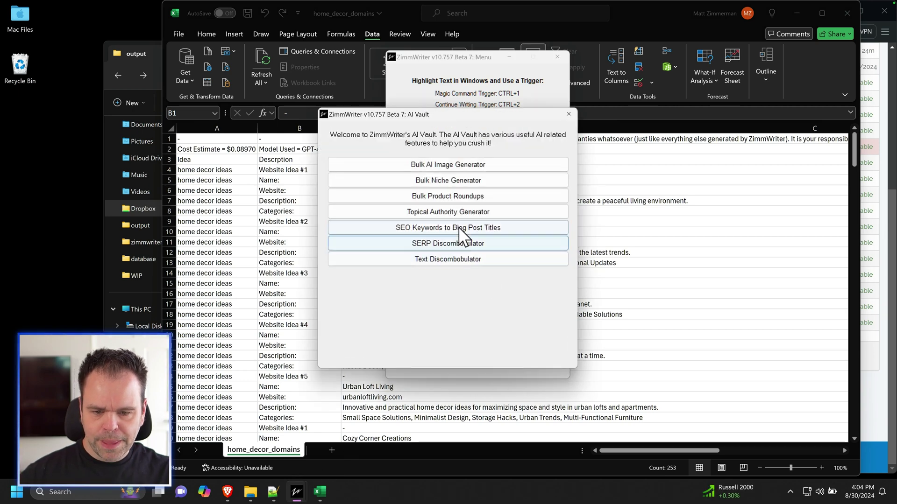
left_click(474, 181)
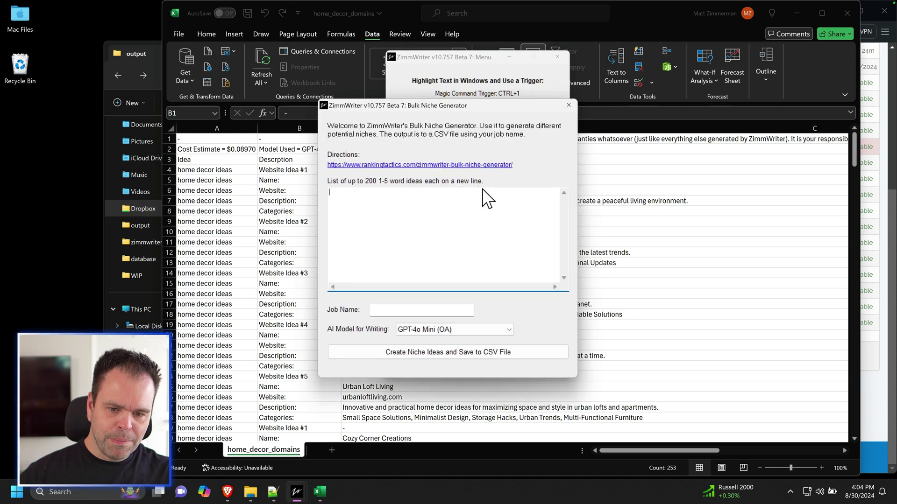
left_click(568, 105)
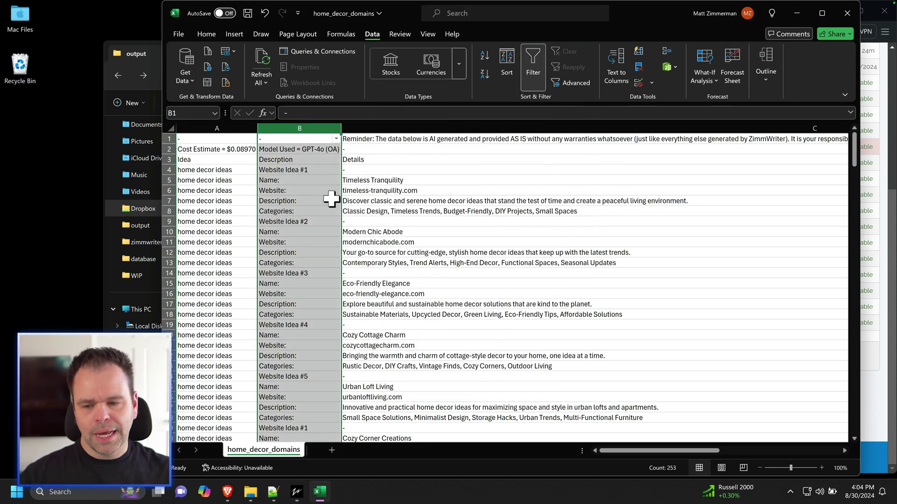
Select the idea cells in column A and scroll through the generated website ideas.
mouse_move(230, 171)
left_mouse_down()
mouse_move(245, 361)
mouse_move(236, 294)
mouse_move(243, 161)
mouse_move(238, 345)
mouse_move(233, 140)
mouse_move(224, 173)
left_mouse_up()
scroll(246, 360, "down", 2)
scroll(229, 267, "down", 20)
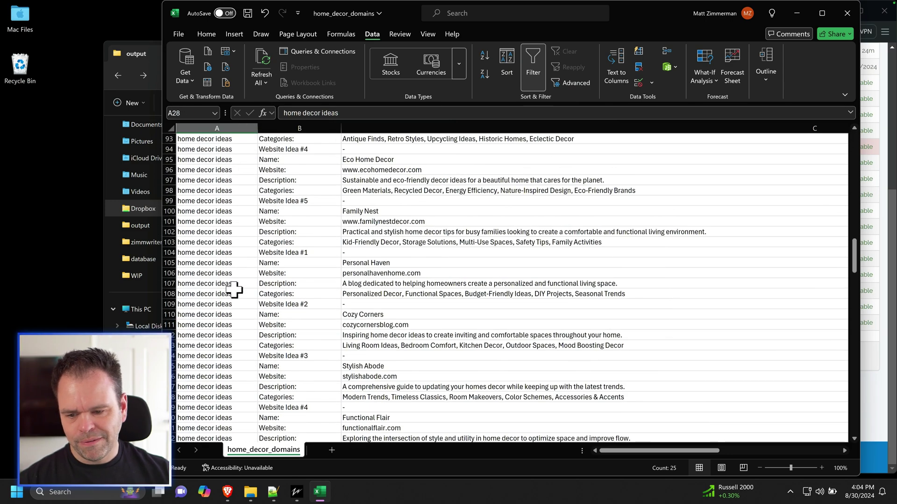
scroll(232, 292, "up", 20)
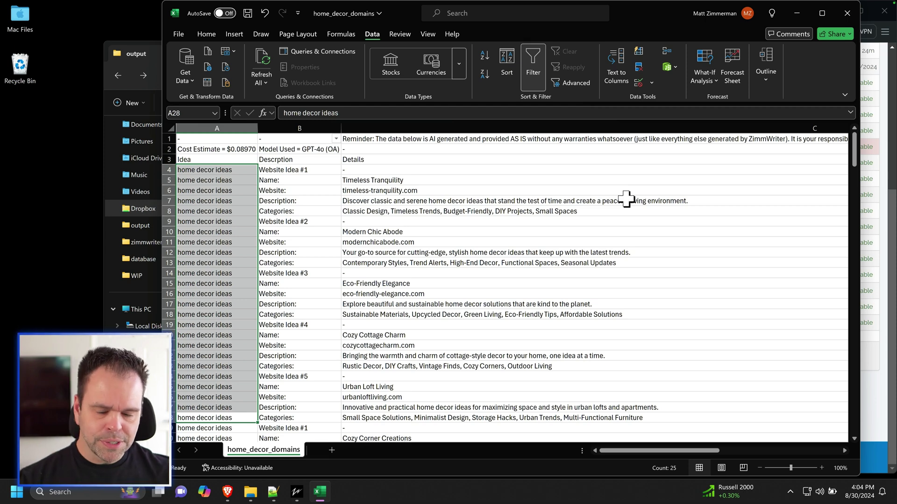
Filter column B to show only the 'Website:' rows.
left_click(574, 213)
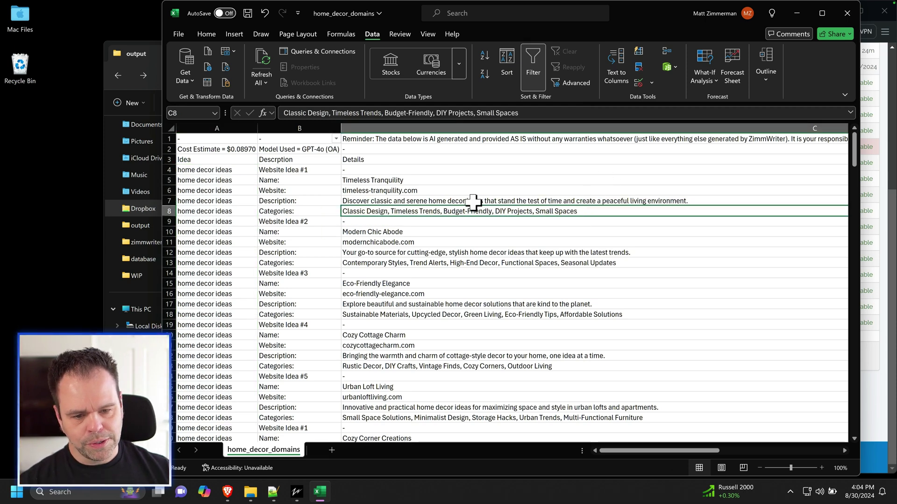
left_click(335, 139)
left_click(235, 277)
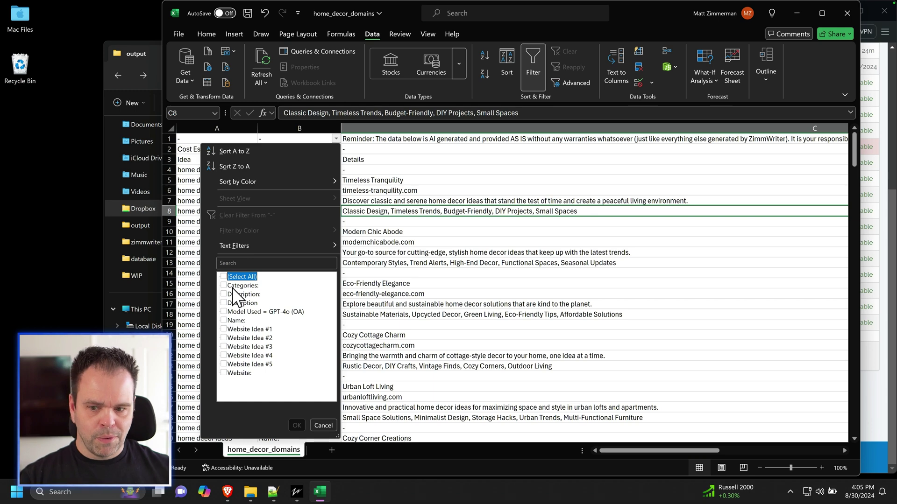
left_click(224, 373)
left_click(296, 425)
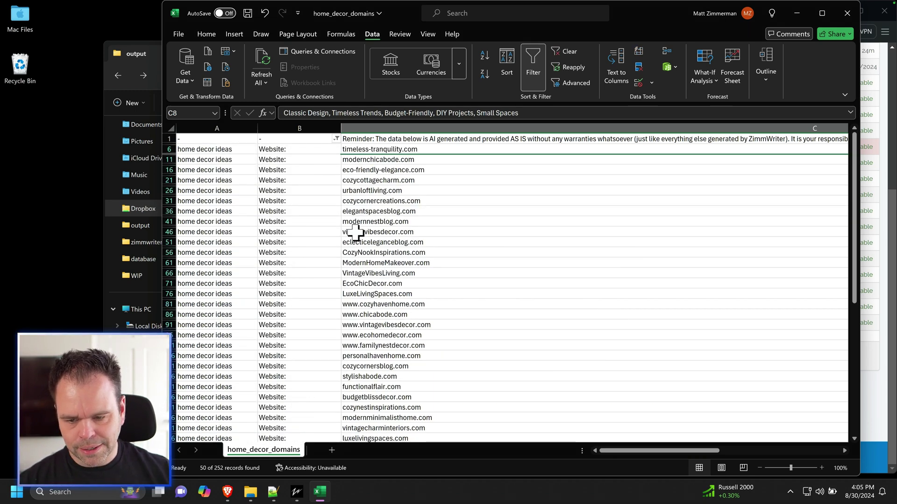
Copy the 50 filtered domains from column C into a new sheet's column A.
left_click(376, 149)
scroll(411, 276, "down", 12)
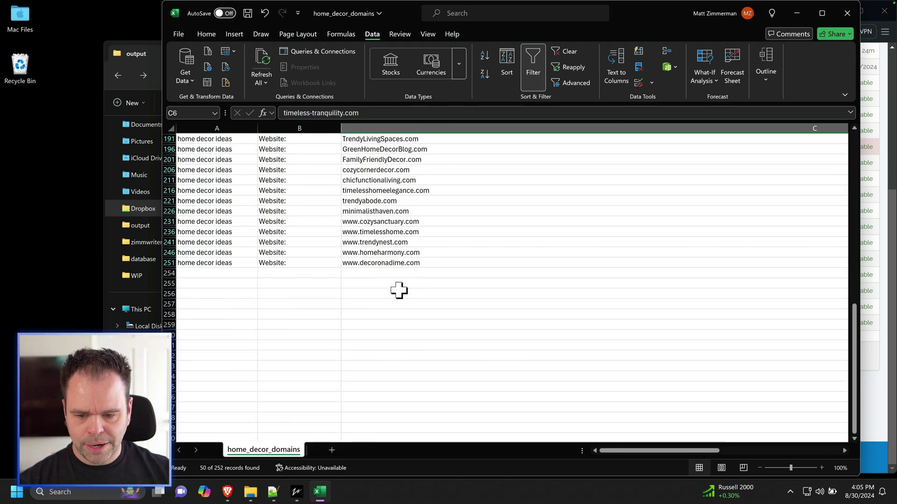
key("ctrl+shift+Down")
key("ctrl+c")
left_click(331, 450)
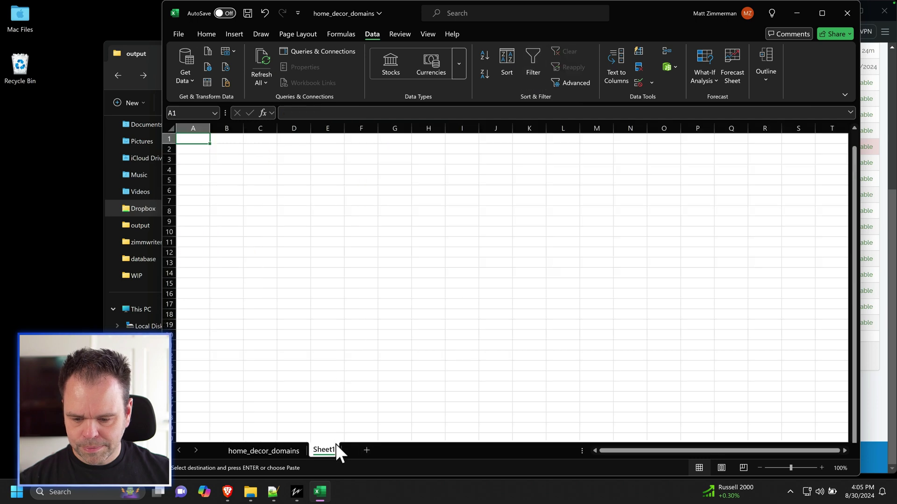
key("ctrl+v")
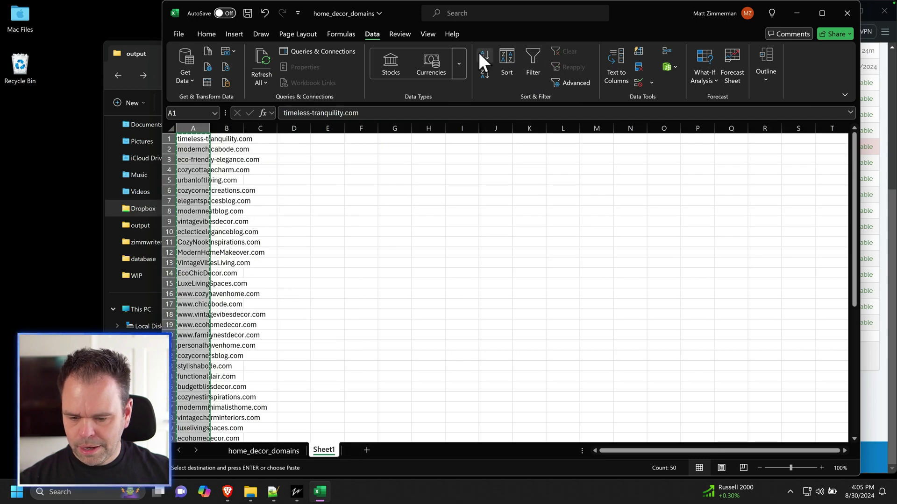
left_click(796, 13)
left_click(567, 11)
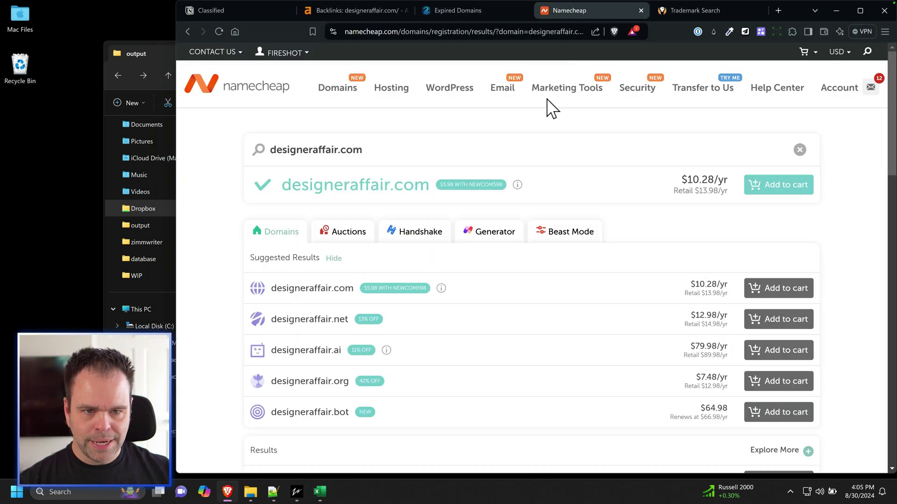
Open Namecheap's Domain Name Search in a new tab and switch to Beast Mode.
mouse_move(336, 94)
middle_click(326, 116)
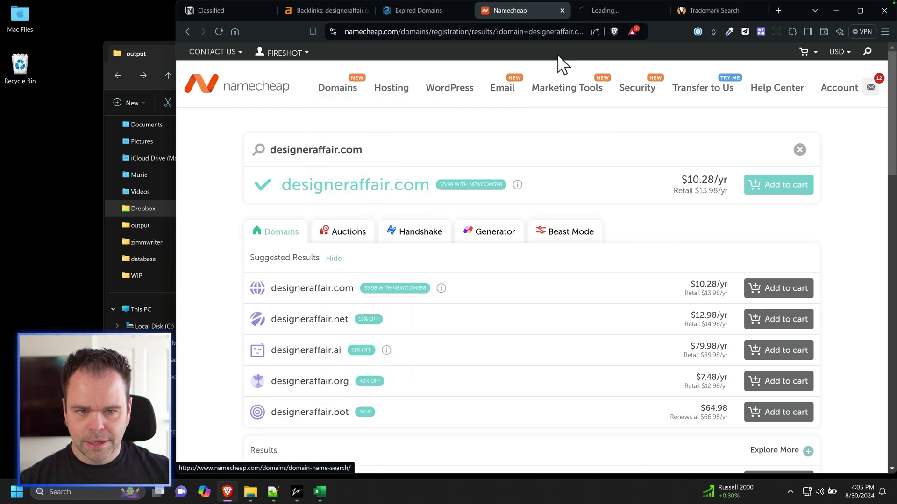
left_click(607, 11)
scroll(604, 276, "down", 3)
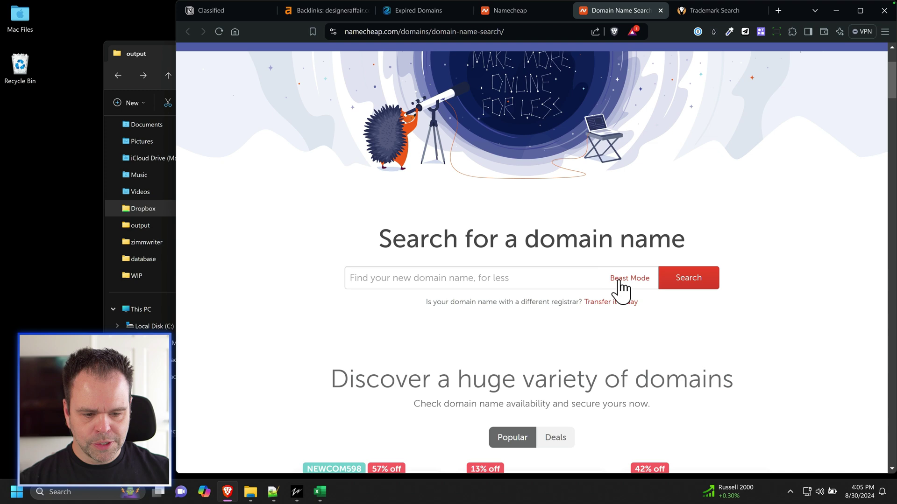
left_click(626, 282)
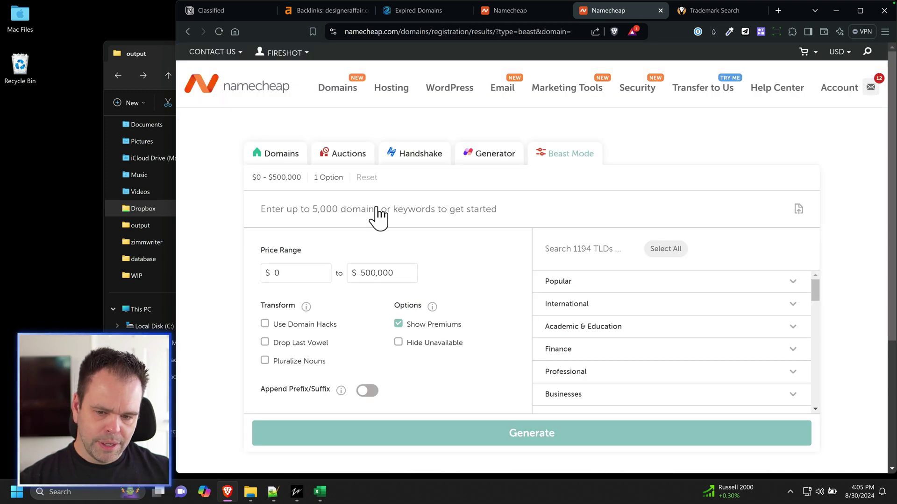
Paste the domain list, hide unavailable names, exclude premiums, and run the bulk check.
left_click(401, 210)
key("ctrl+v")
scroll(462, 264, "down", 3)
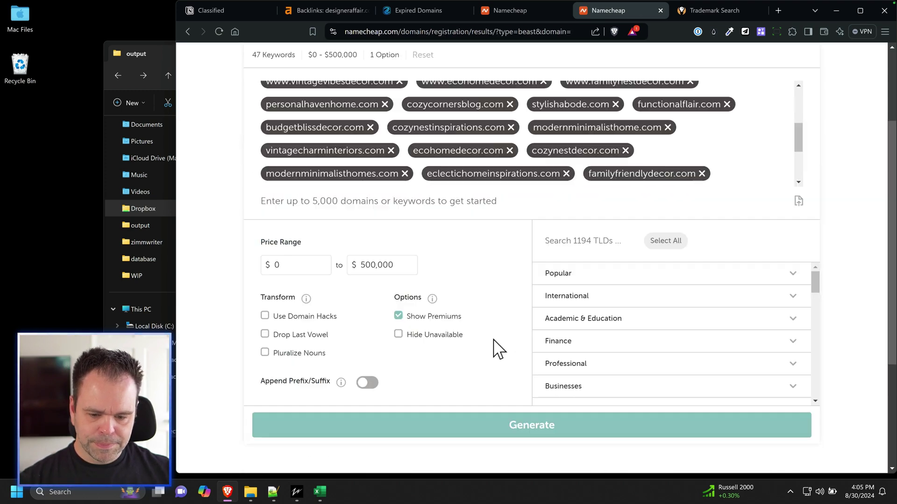
left_click(398, 335)
left_click(398, 316)
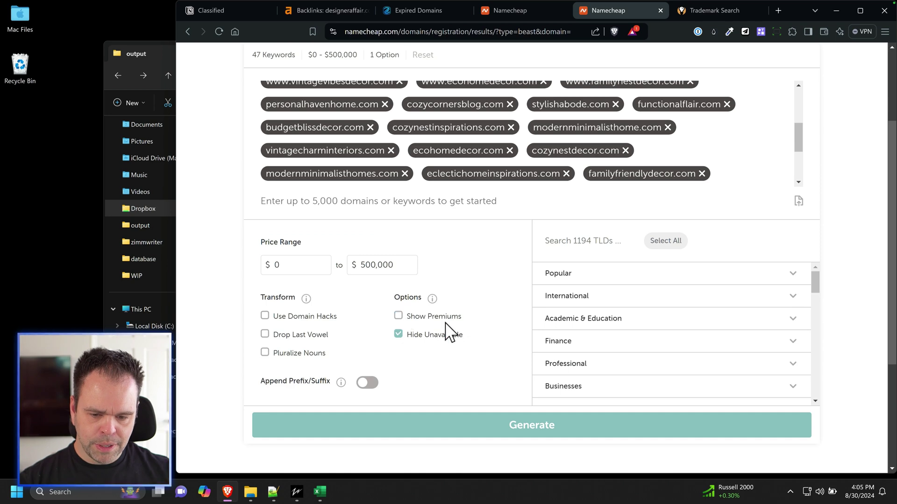
left_click(542, 427)
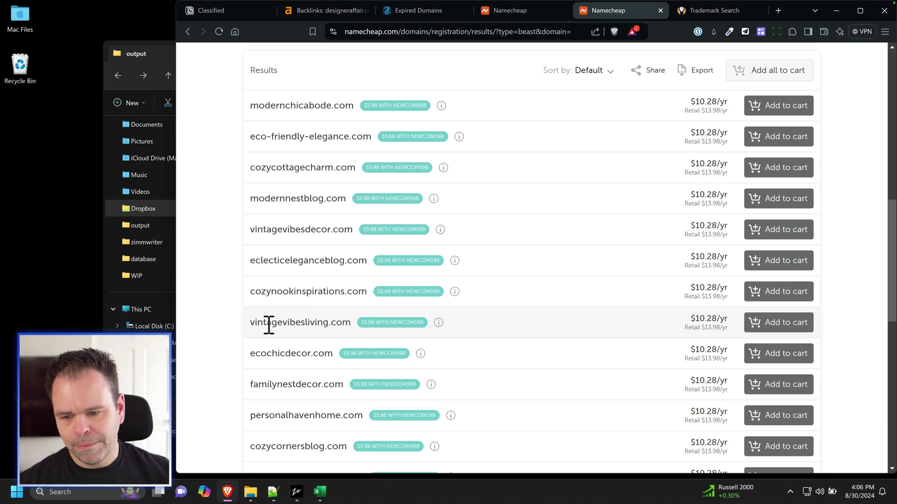
Review the available bulk results and pick out cozycottagecharm as the chosen name.
scroll(421, 352, "up", 2)
scroll(422, 351, "down", 2)
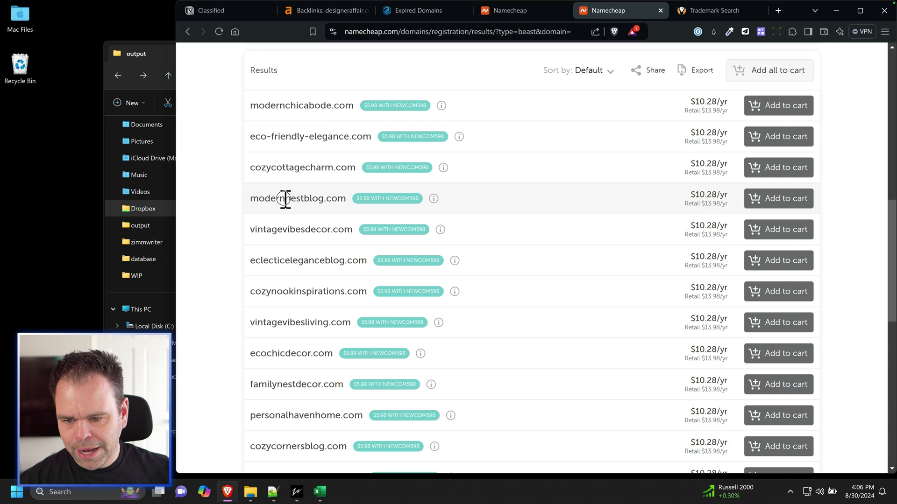
left_click_drag(285, 199, 323, 194)
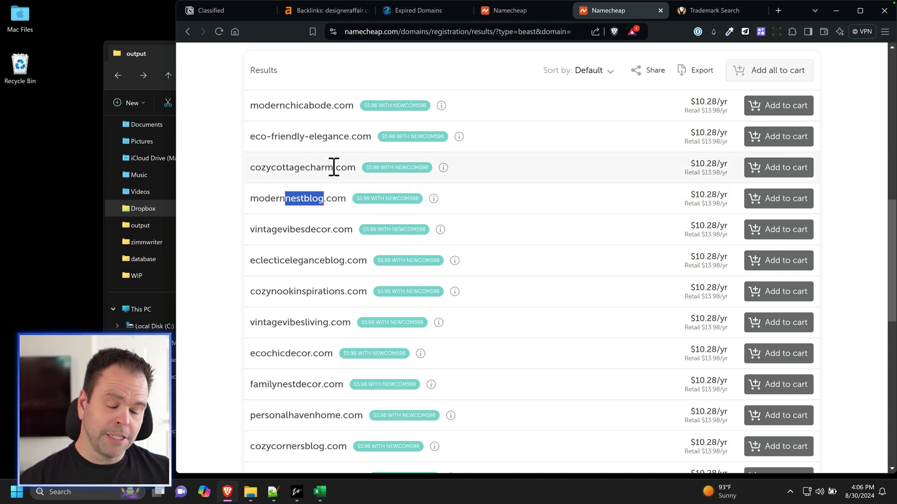
left_click_drag(333, 167, 248, 166)
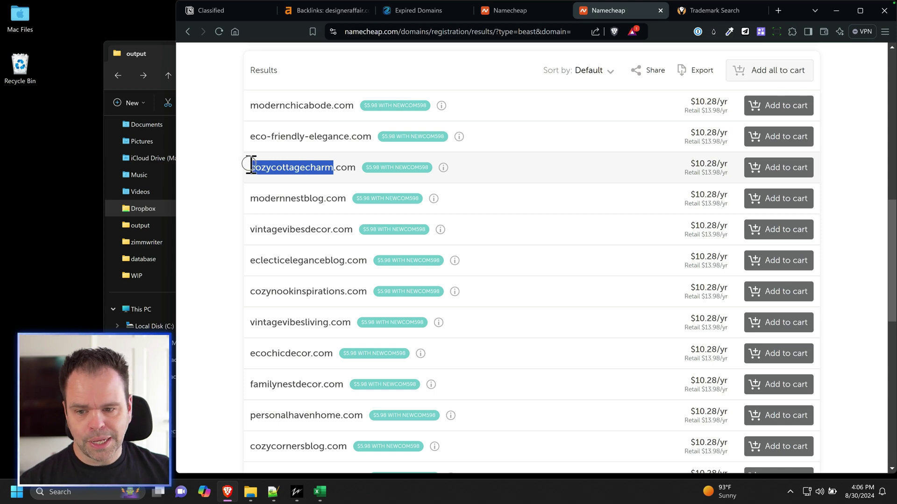
Search USPTO trademarks for 'cozy cottage'.
left_click(708, 10)
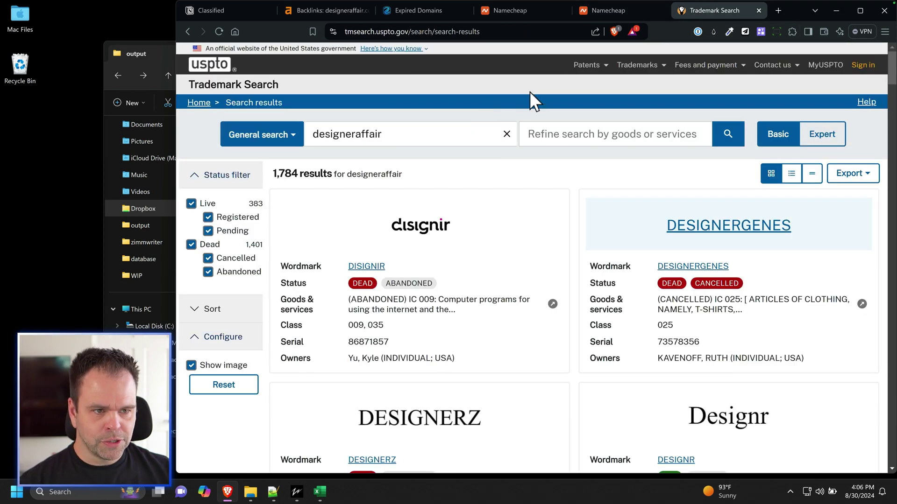
double_click(400, 134)
type("cozy cotat")
key("BackSpace")
key("BackSpace")
type("tage")
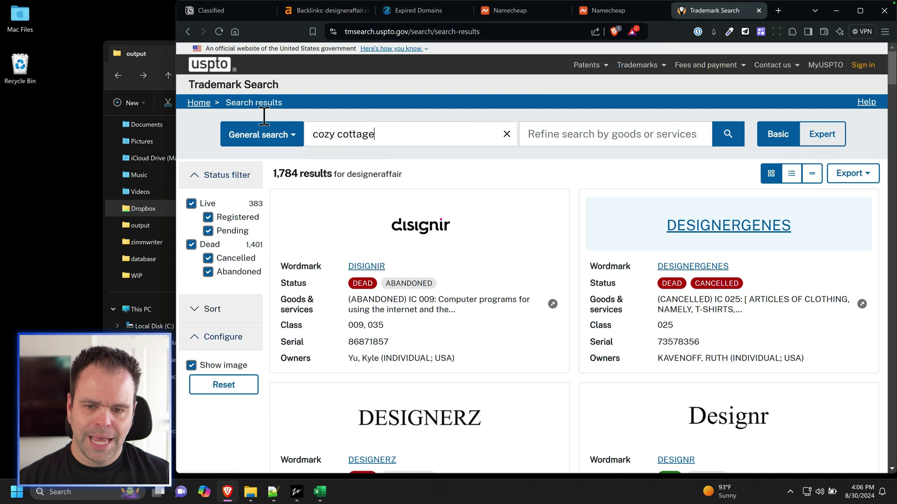
key("Return")
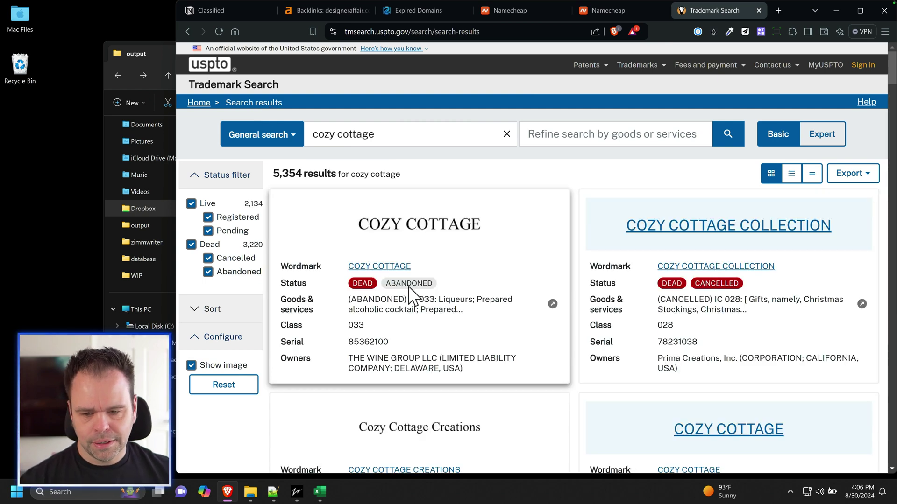
Scroll through the 5,354 results (2,134 live, 3,220 dead), then return to the top.
scroll(617, 312, "down", 2)
scroll(626, 317, "down", 1)
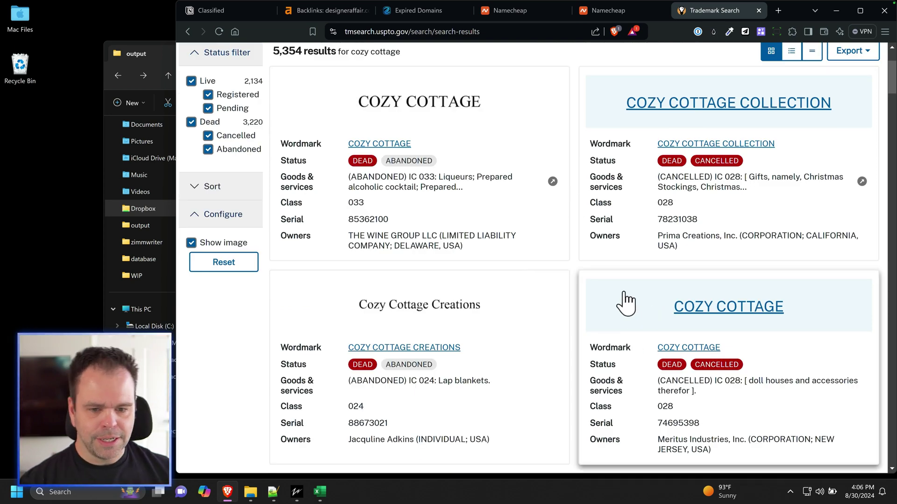
scroll(623, 304, "down", 8)
scroll(619, 317, "down", 6)
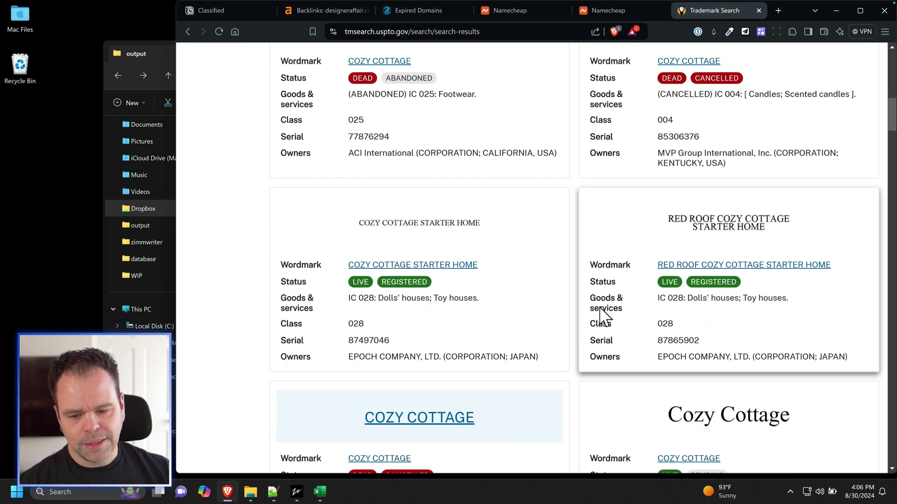
scroll(617, 344, "down", 6)
scroll(614, 344, "down", 2)
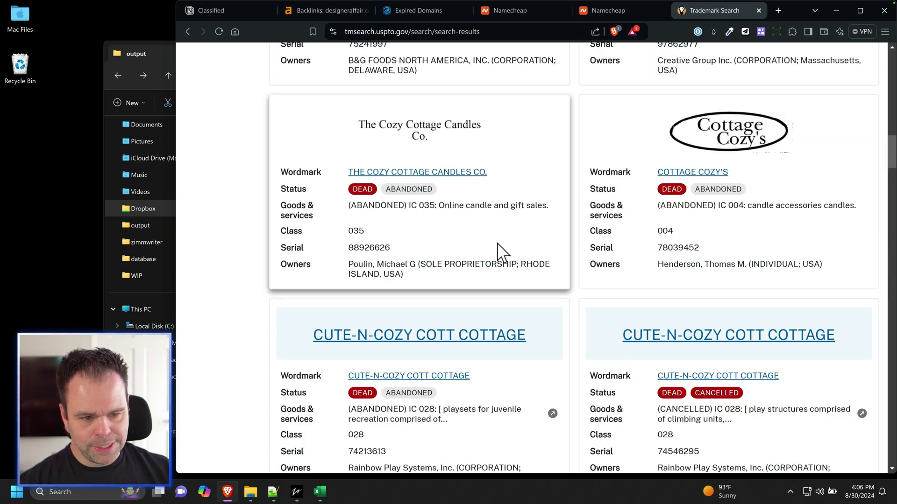
scroll(500, 255, "down", 5)
scroll(688, 203, "down", 2)
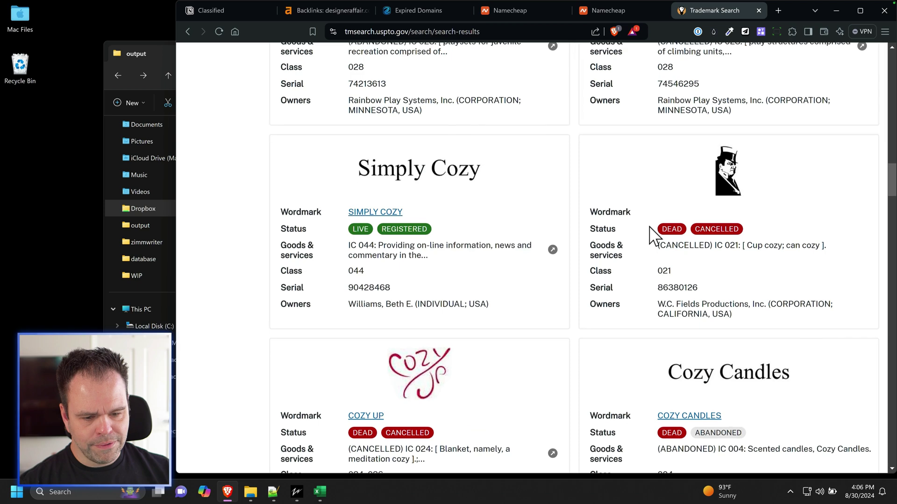
key("Home")
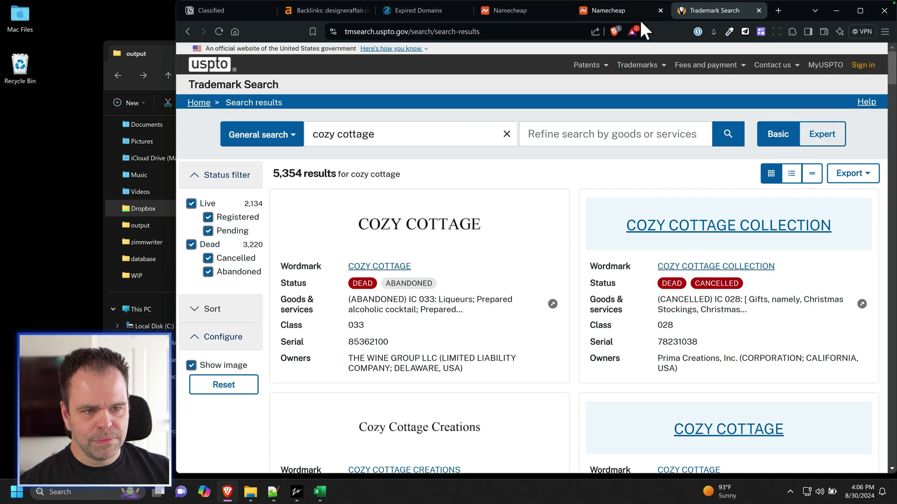
Scroll the full Beast Mode results list and select familyfriendlydecor as another candidate.
left_click(422, 11)
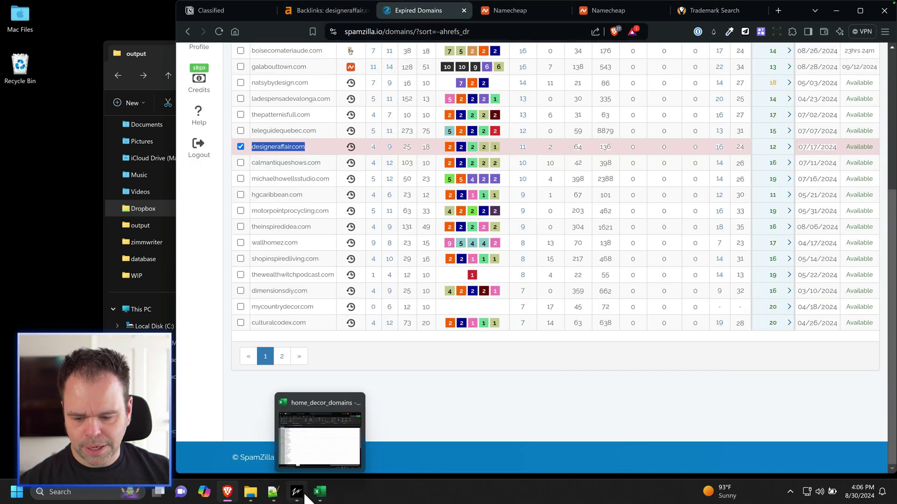
left_click(628, 11)
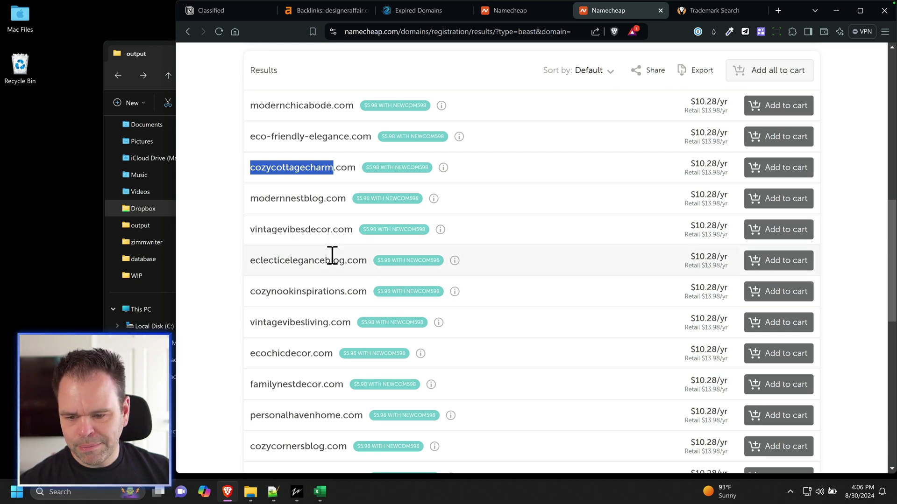
left_click(315, 293)
scroll(320, 296, "down", 2)
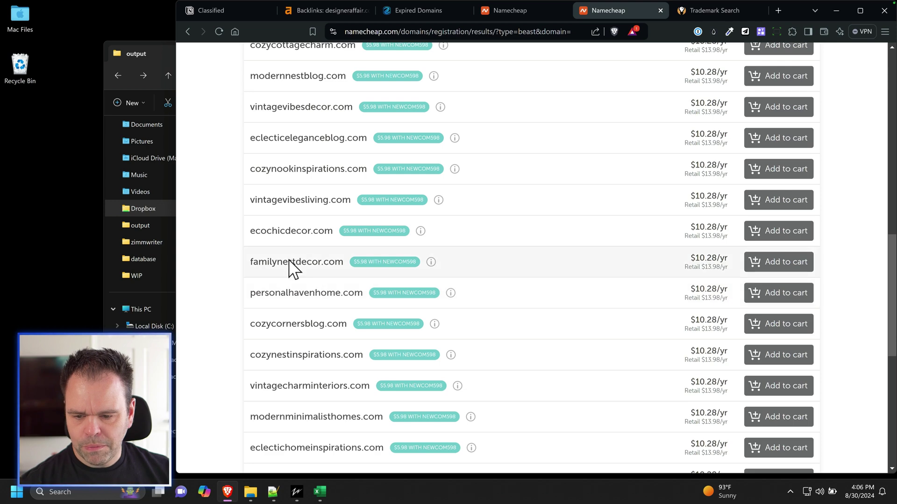
scroll(307, 273, "down", 2)
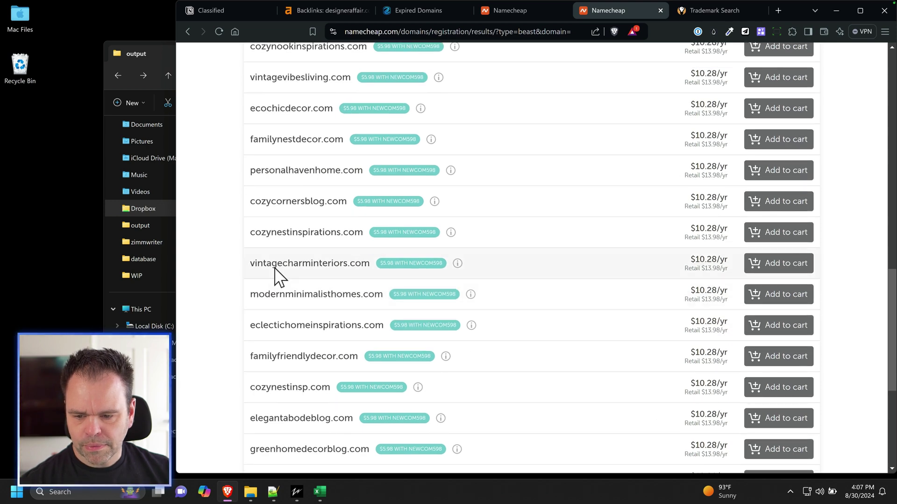
scroll(327, 311, "down", 2)
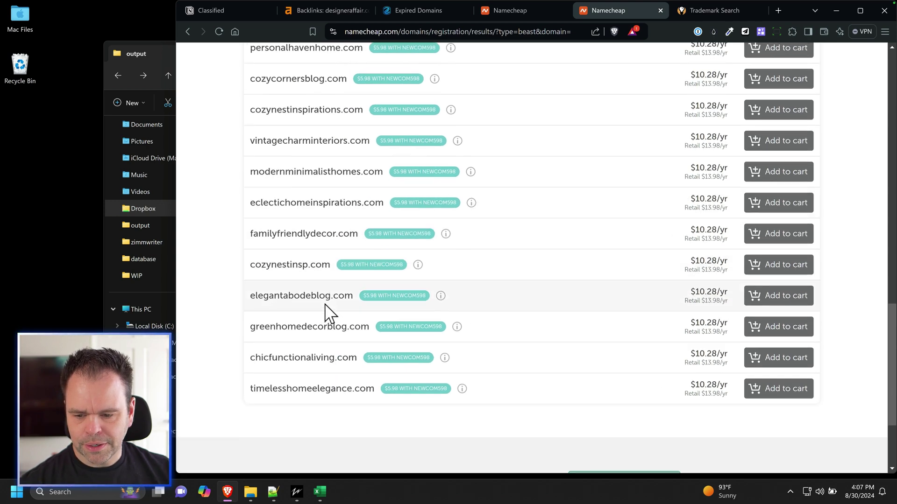
double_click(305, 233)
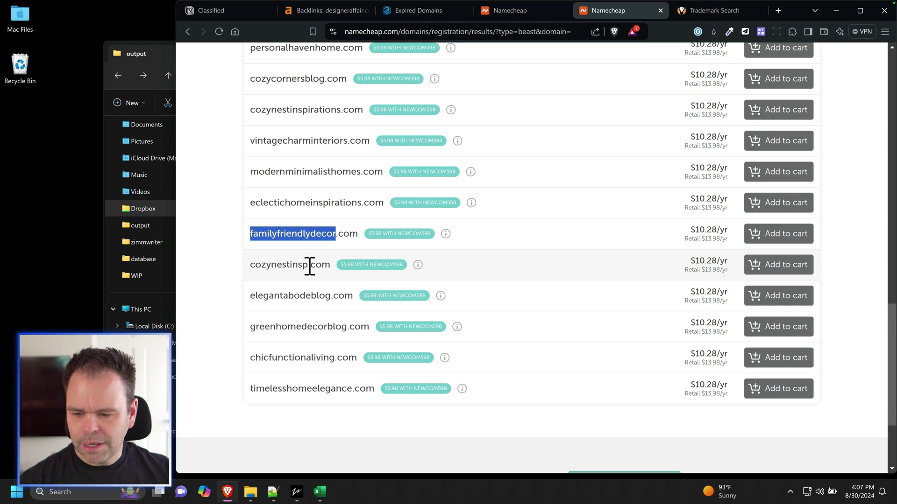
scroll(327, 317, "up", 6)
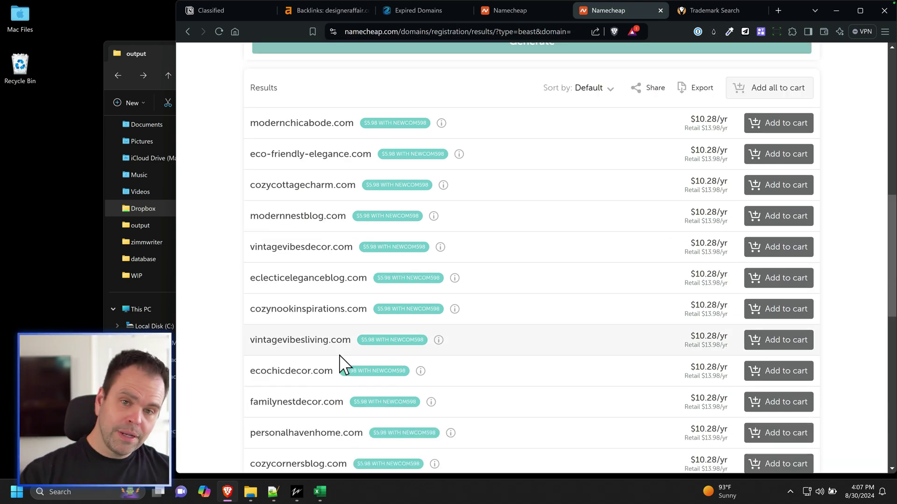
left_click(419, 10)
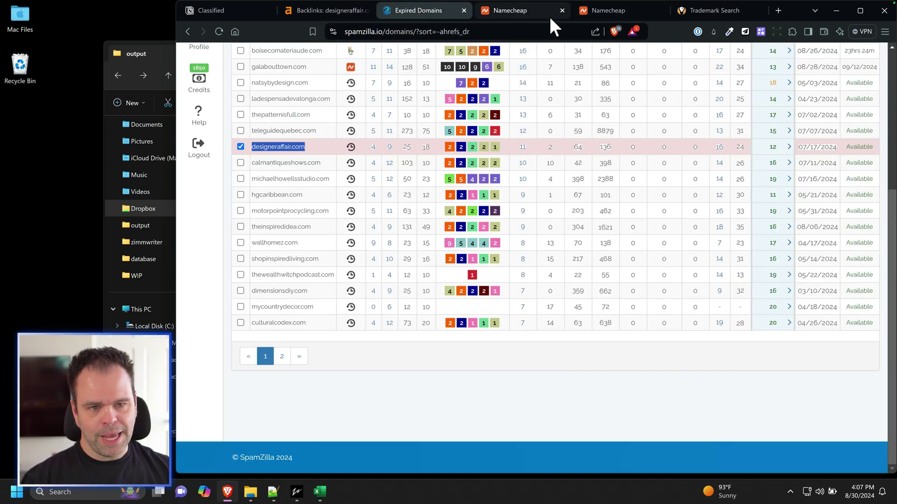
left_click(607, 10)
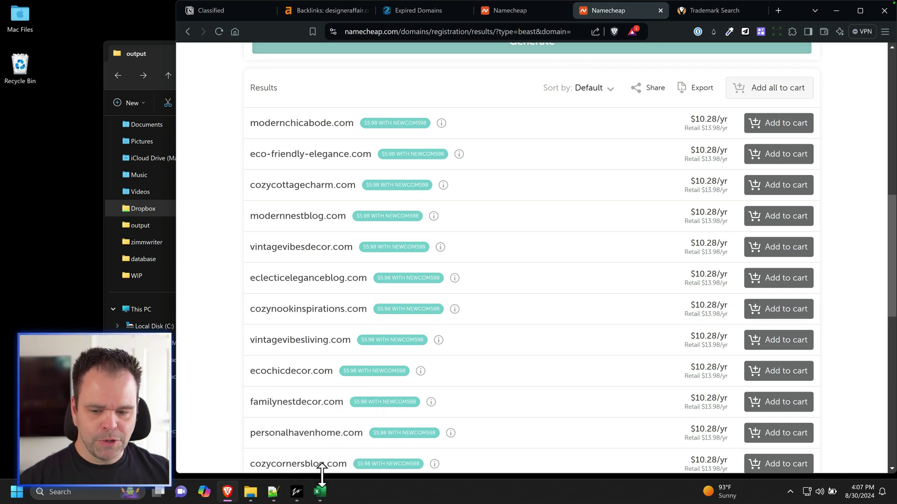
left_click(297, 492)
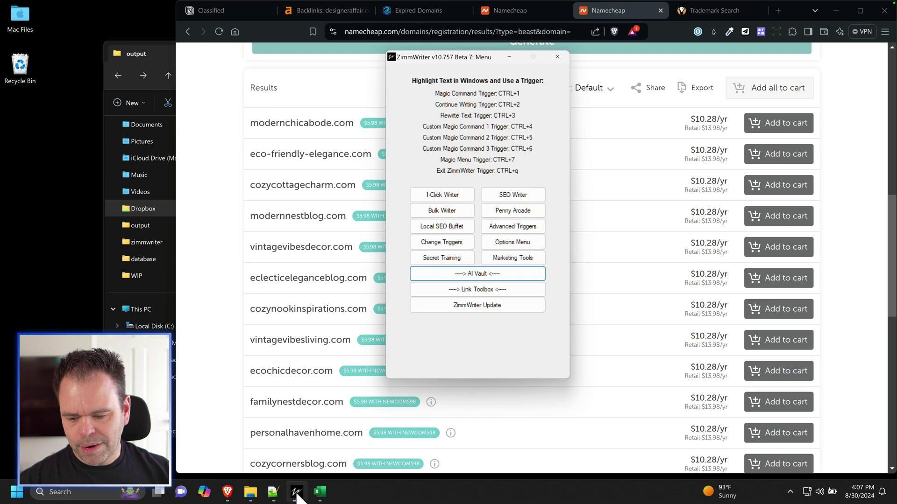
left_click(509, 277)
left_click(437, 181)
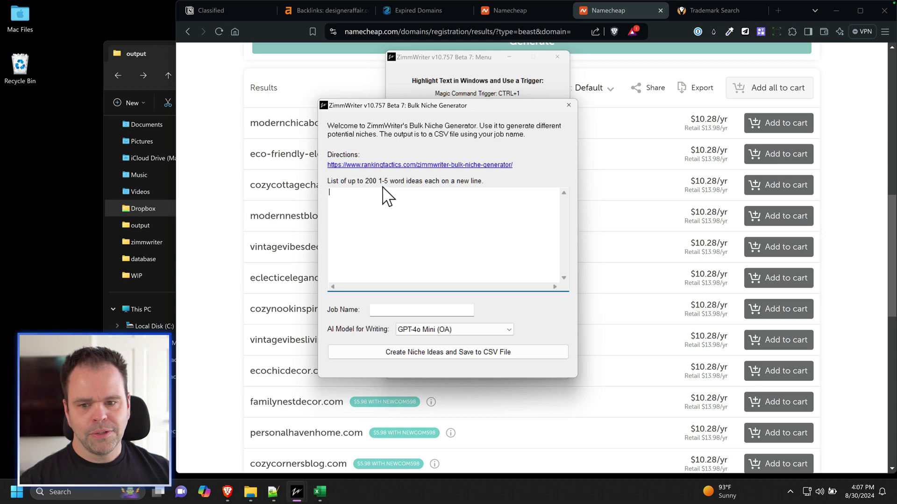
left_click(569, 106)
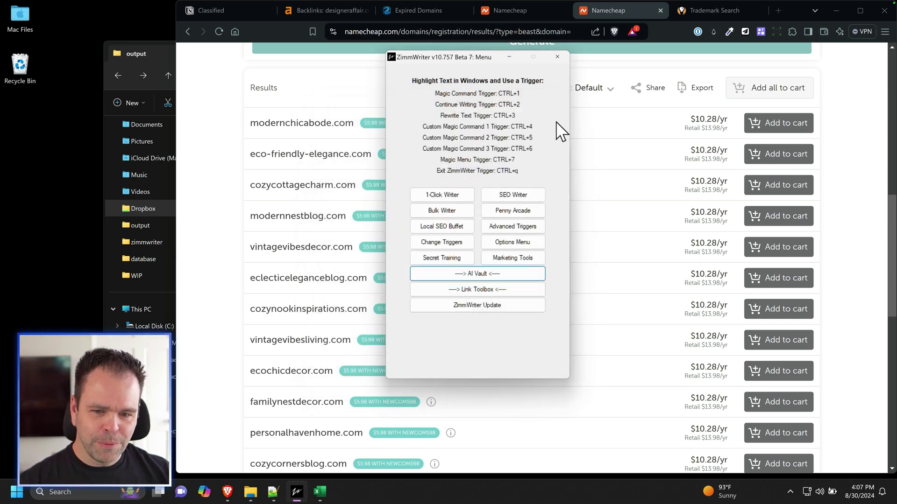
left_click(226, 258)
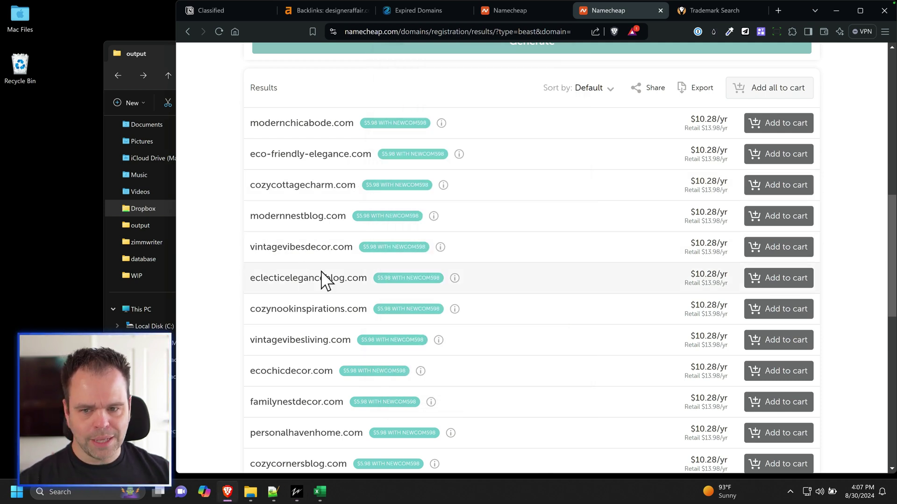
Review the designeraffair.com 1-year order confirmation totaling $10.46 with ICANN fee.
left_click(499, 10)
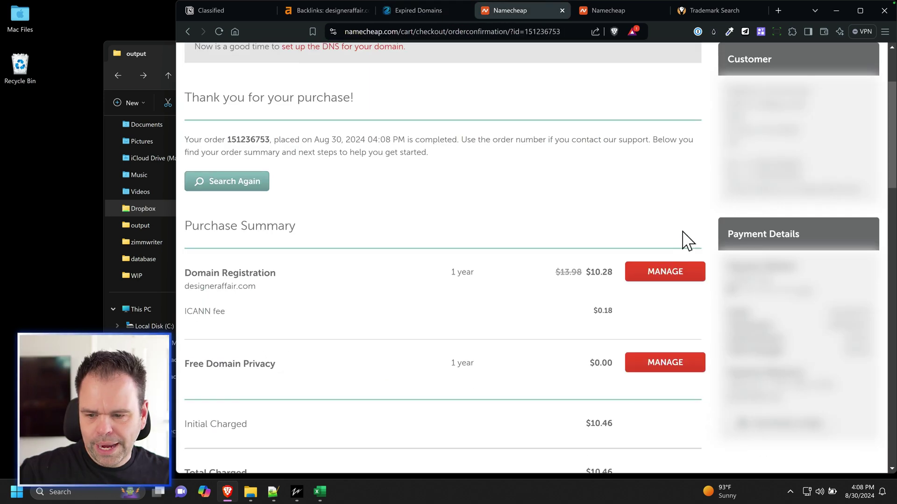
scroll(654, 240, "down", 3)
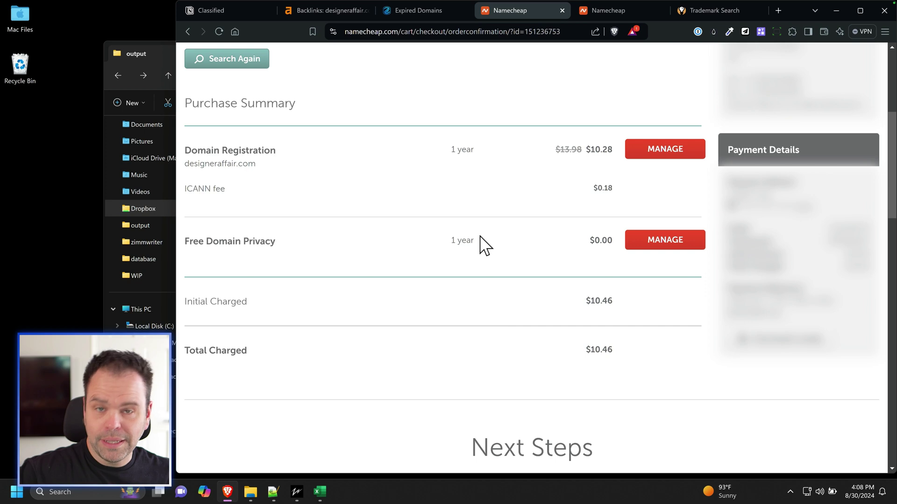
scroll(500, 330, "down", 2)
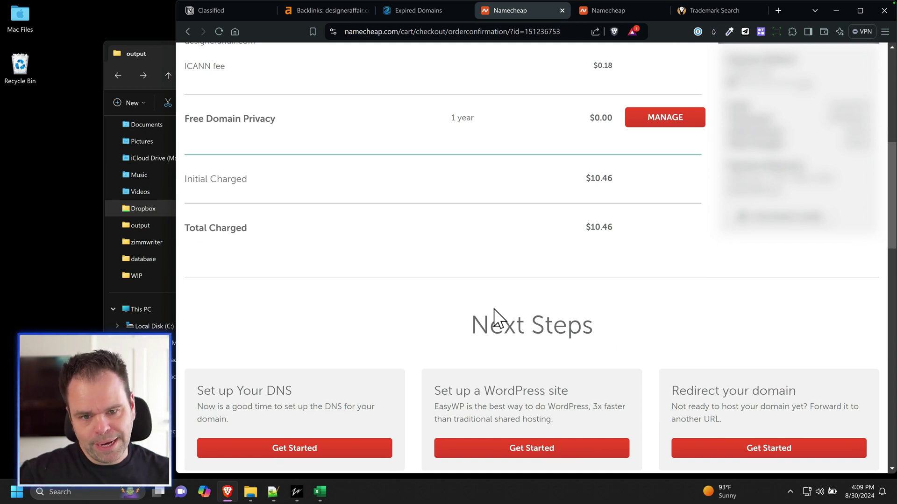
scroll(496, 318, "up", 5)
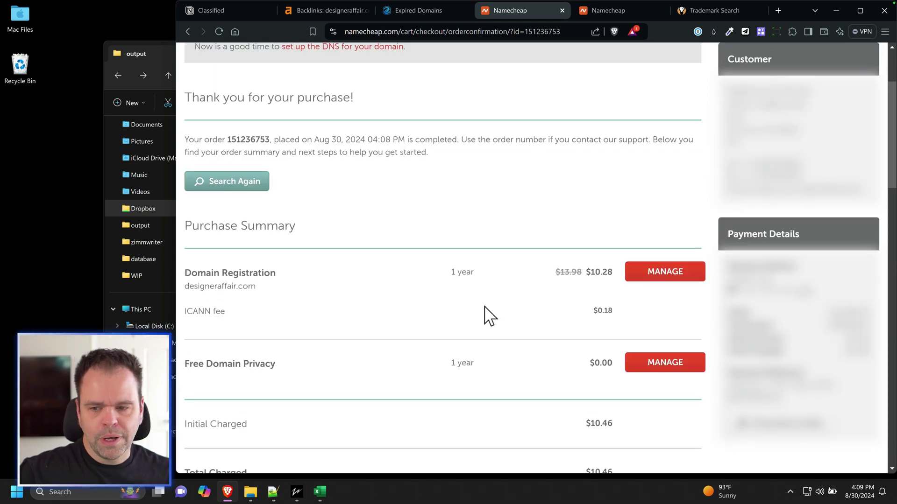